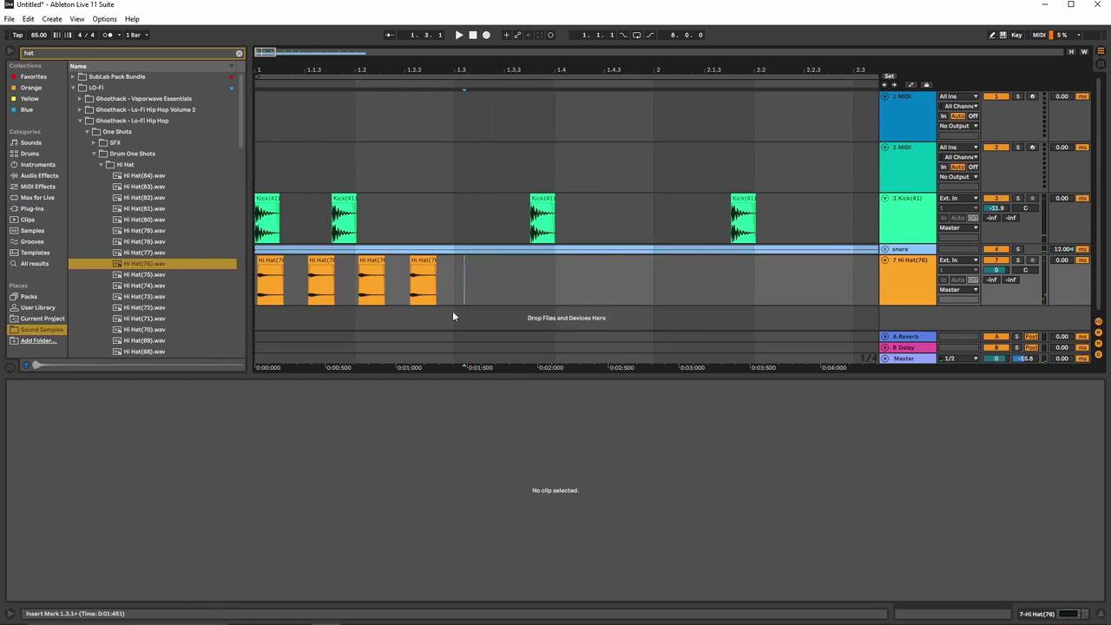
Step: Duplicate the four hi-hat clips in bar 1 along their track until the pattern fills eight bars
left_click_drag(452, 304, 171, 283)
key("ctrl+d")
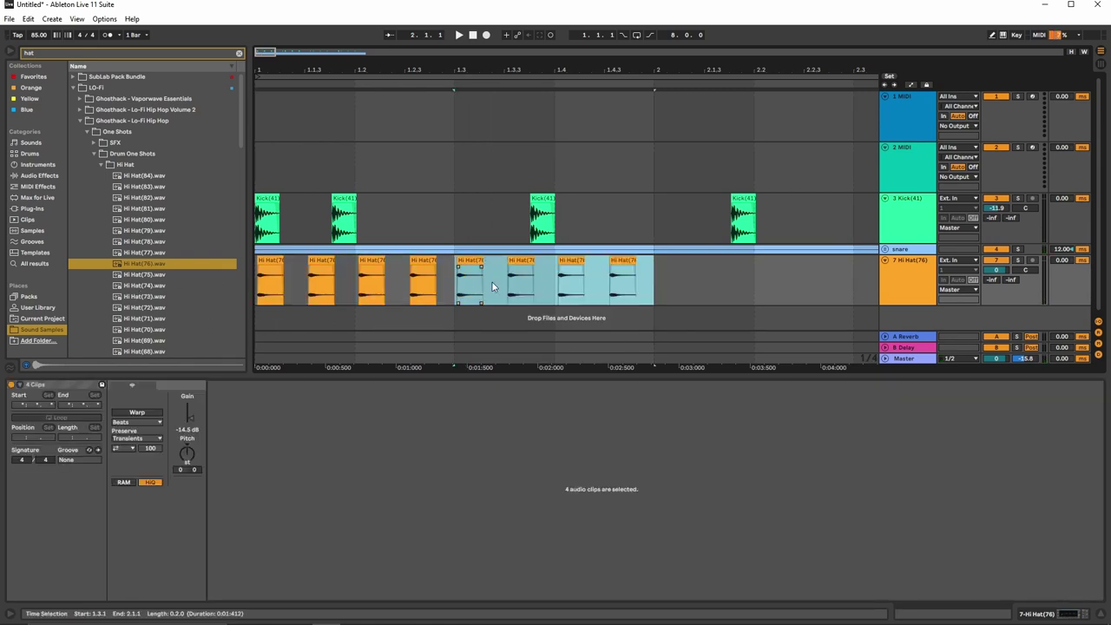
key("ctrl+d")
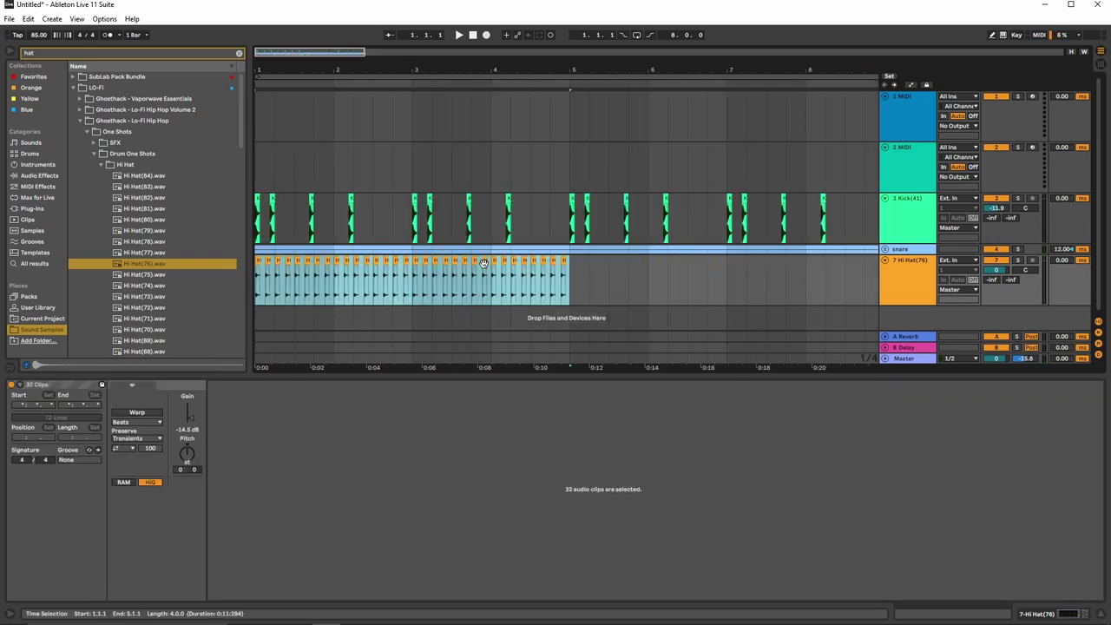
key("ctrl+d")
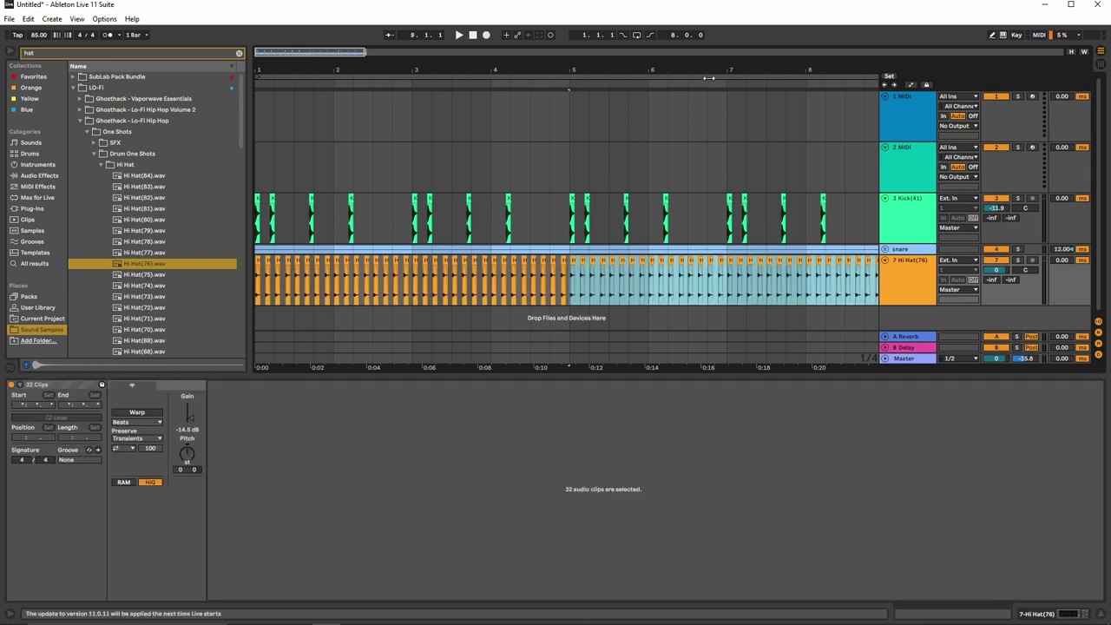
key("minus")
key("minus")
left_click(262, 246)
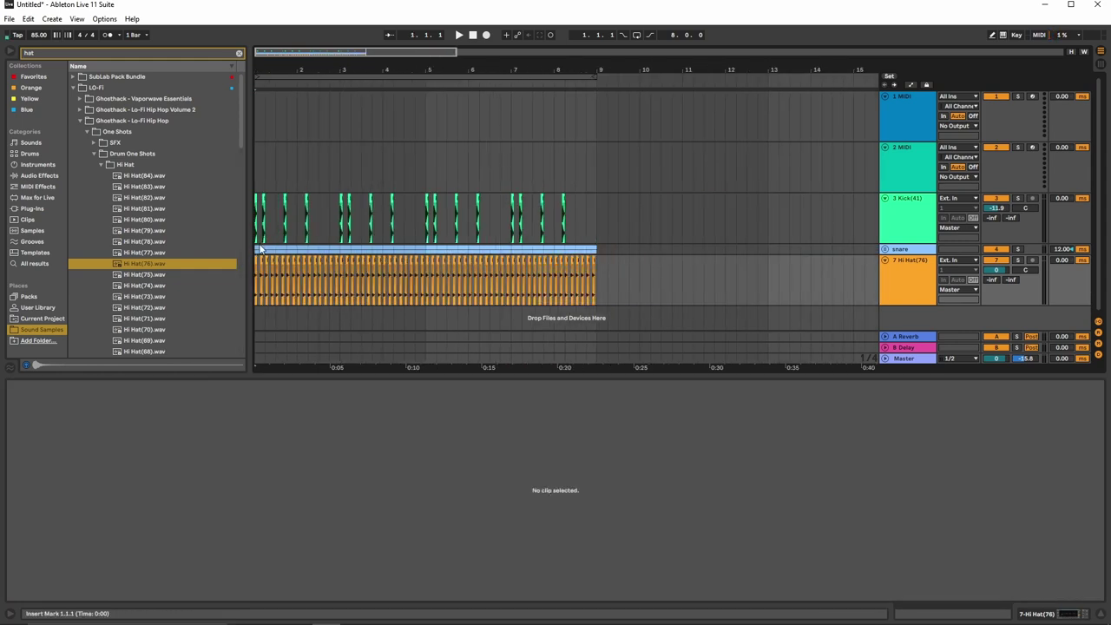
Step: Play the beat from bar 1 and lower the Hi Hat(76) track volume to about -2.5 dB
key("plus")
key("plus")
key("plus")
left_click(265, 278)
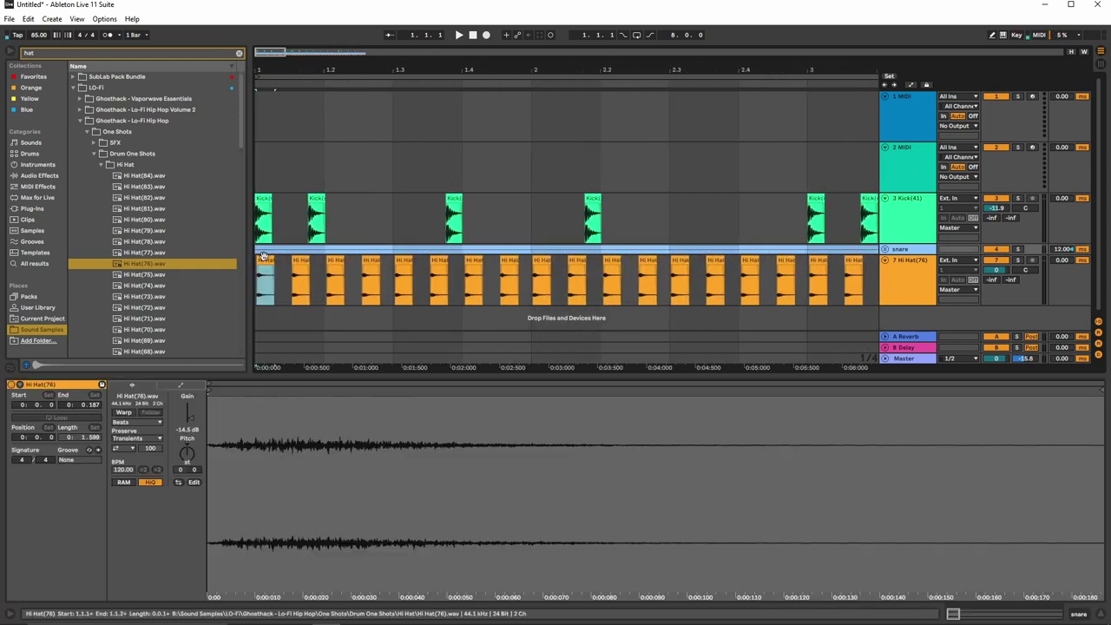
key("space")
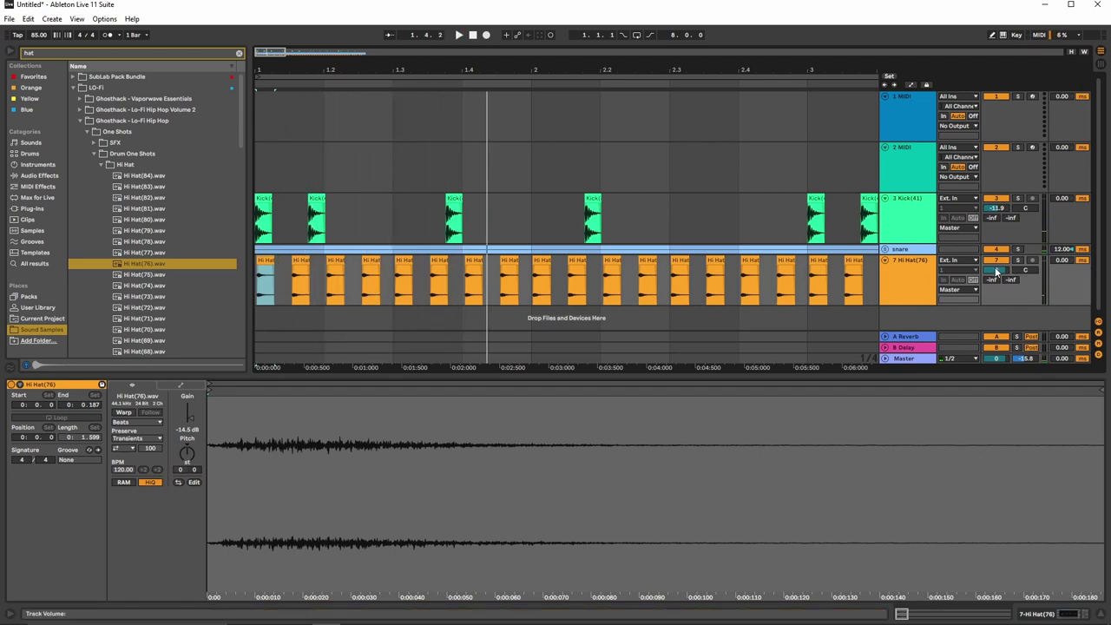
left_click_drag(996, 272, 996, 282)
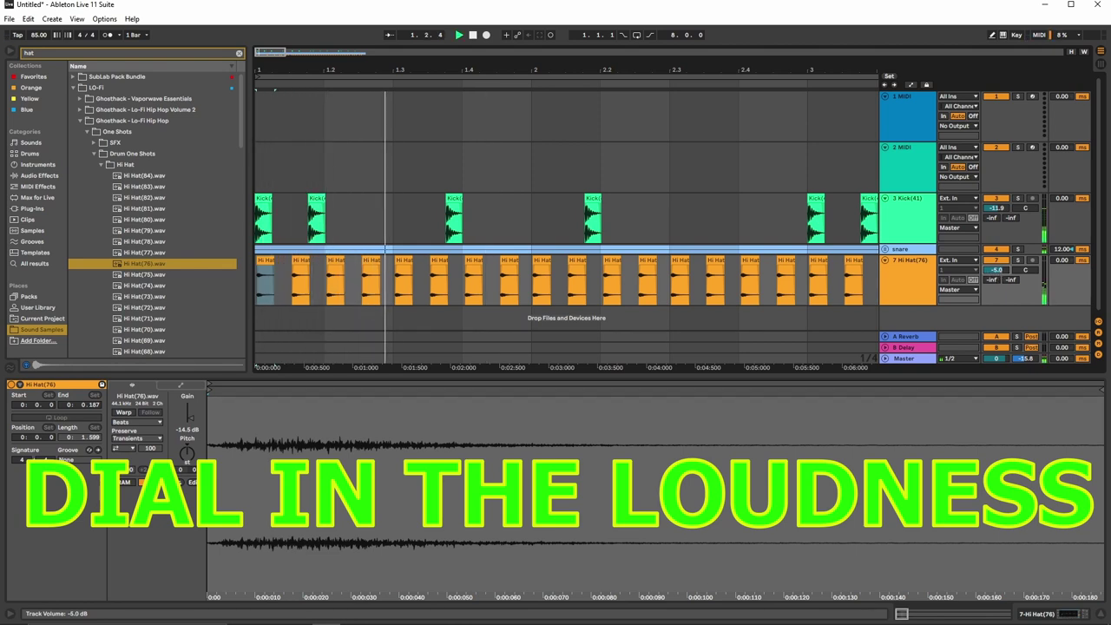
key("space")
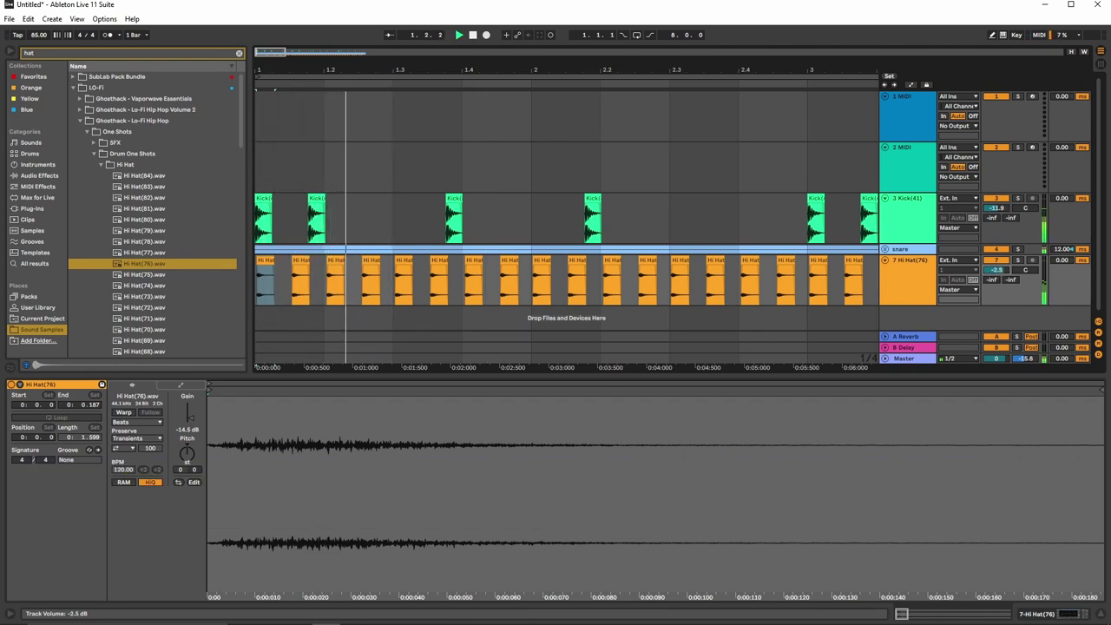
Step: Search the browser for "lfo" and load LFOTool_x64 onto the Hi Hat(76) track
left_click_drag(74, 55, 1, 40)
type("l")
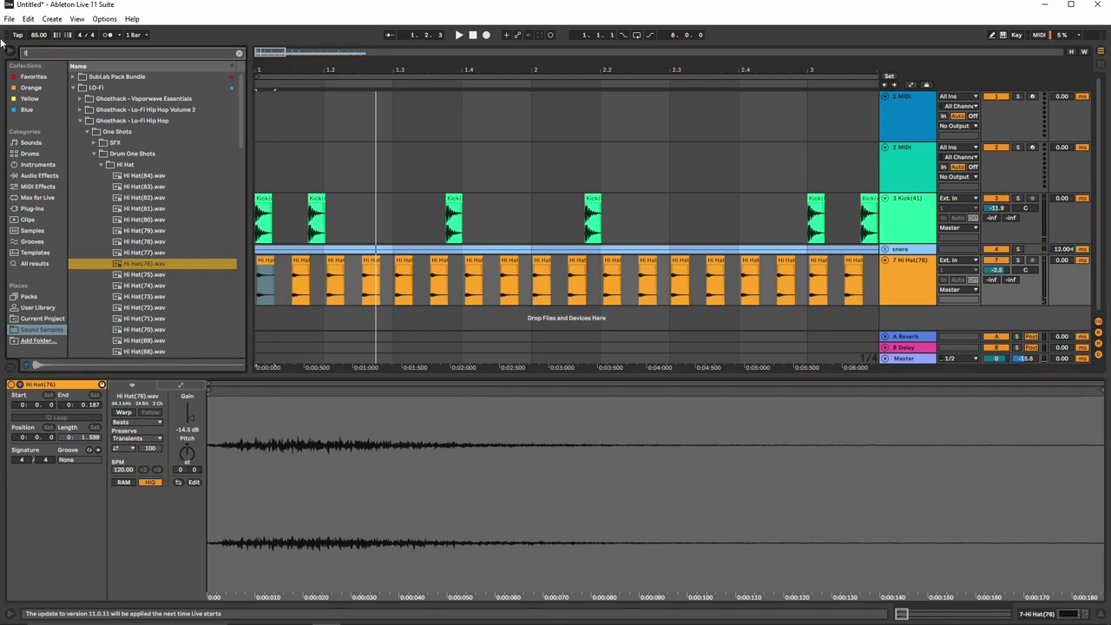
type("fo")
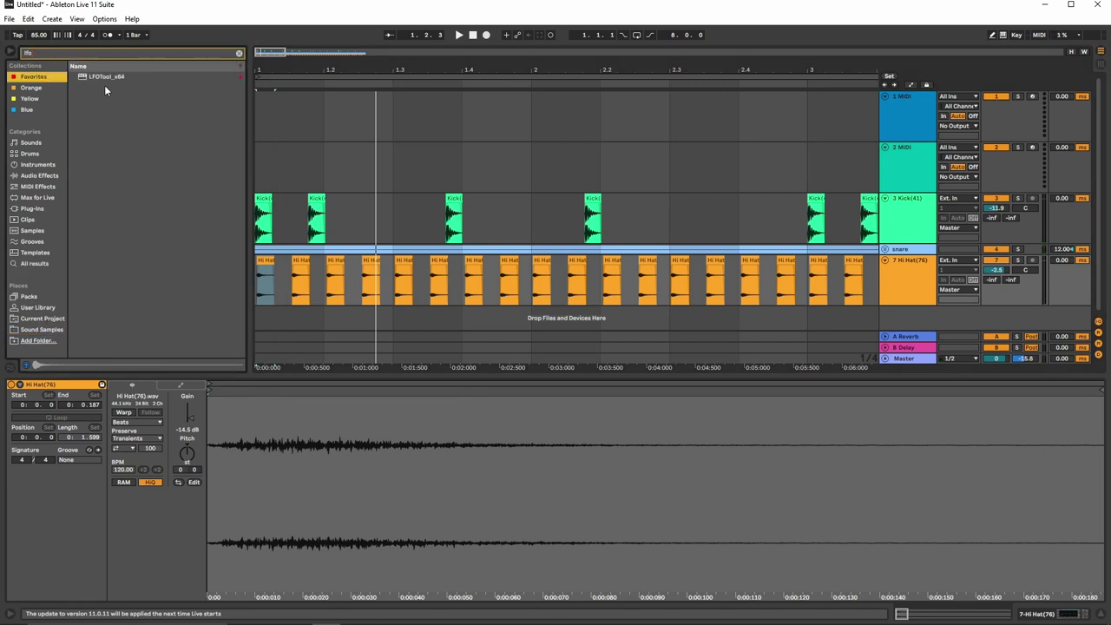
left_click_drag(105, 77, 237, 196)
left_click_drag(703, 283, 703, 283)
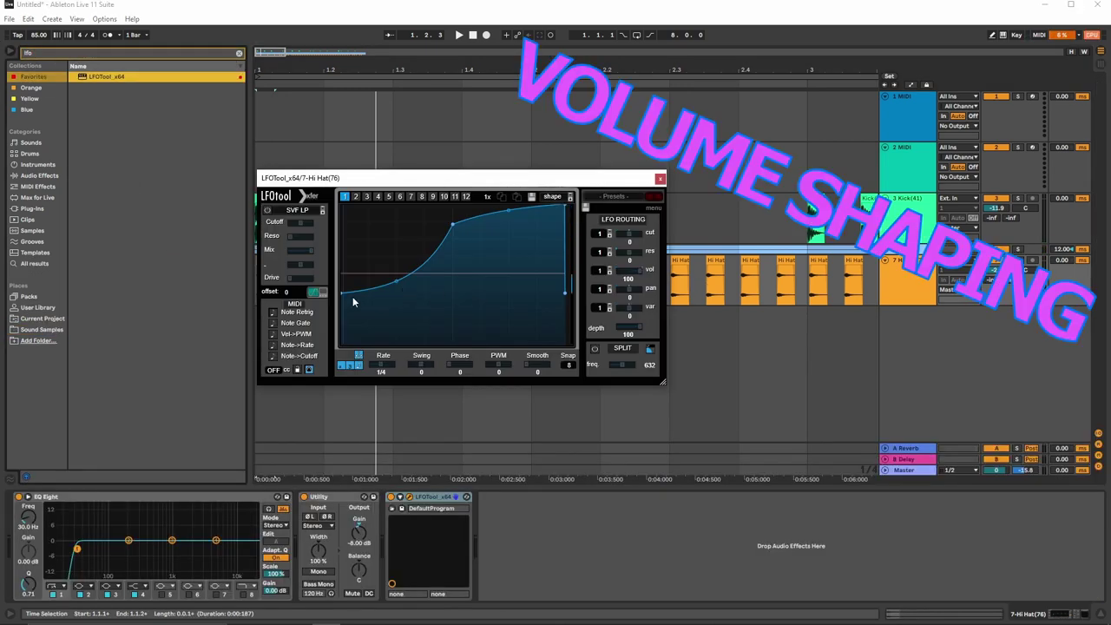
Step: Shape LFOTool's volume curve to start high, drop quickly to a mid-cycle low and rise again, and close the plug-in window
left_click_drag(345, 295, 322, 184)
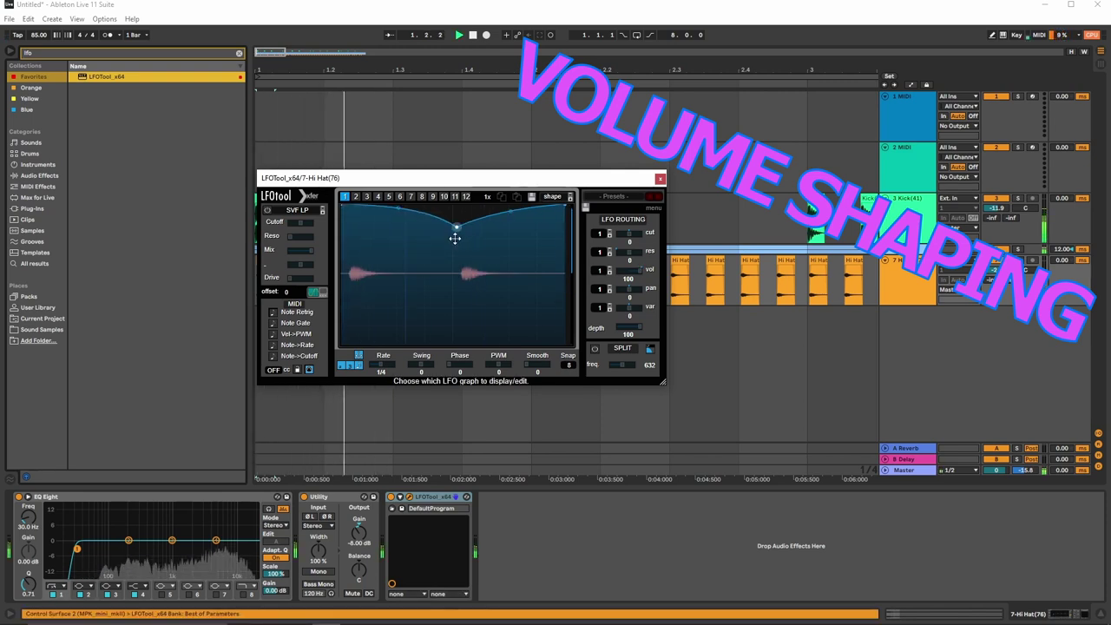
left_click_drag(455, 237, 456, 303)
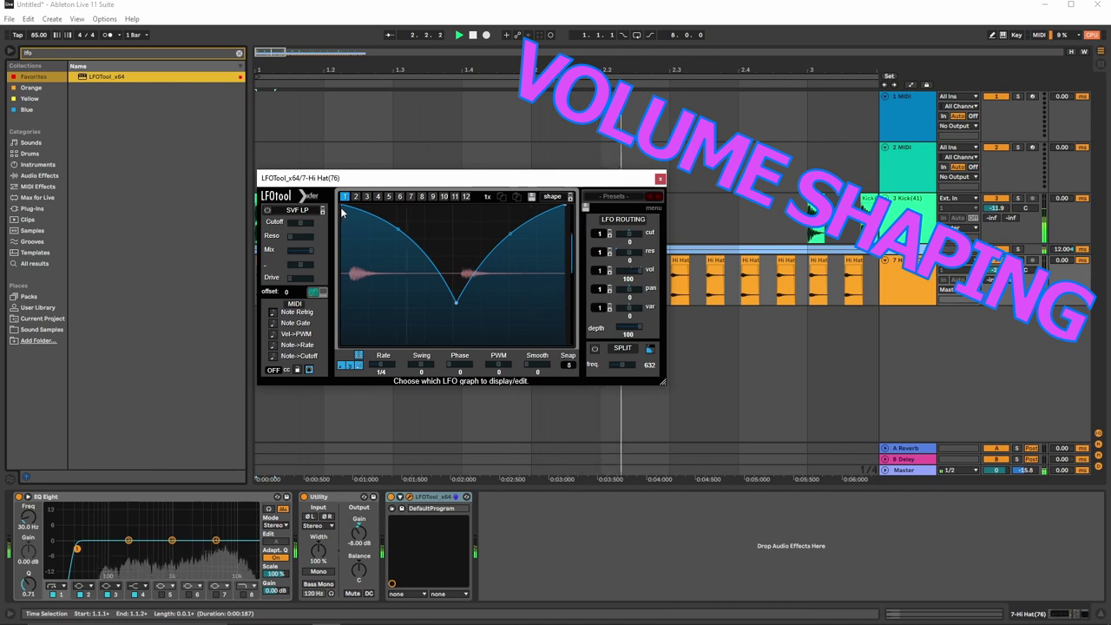
left_click_drag(342, 204, 391, 304)
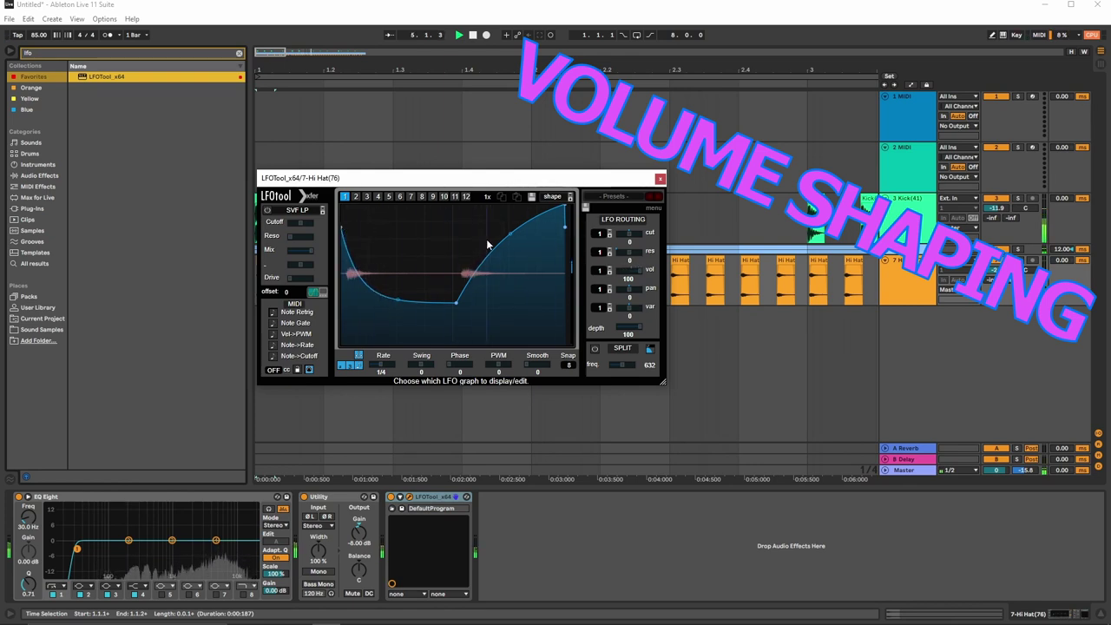
left_click(661, 178)
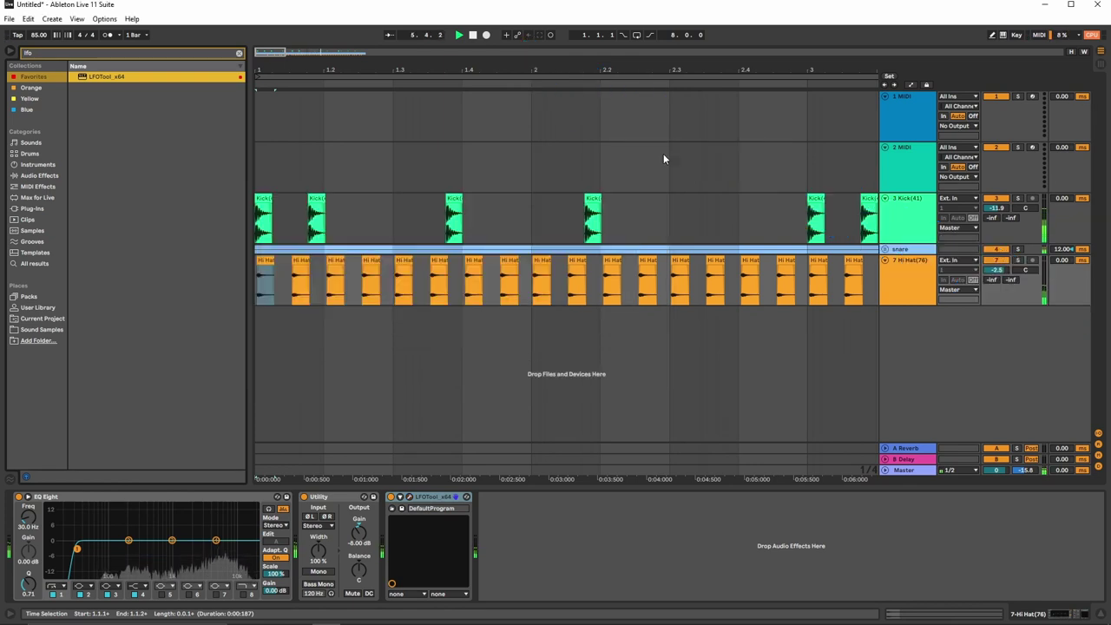
Step: Raise the hi-hat's EQ Eight low cut to just above 574 Hz and enable band 8 as a high cut below 10 kHz
left_click_drag(527, 67, 303, 69)
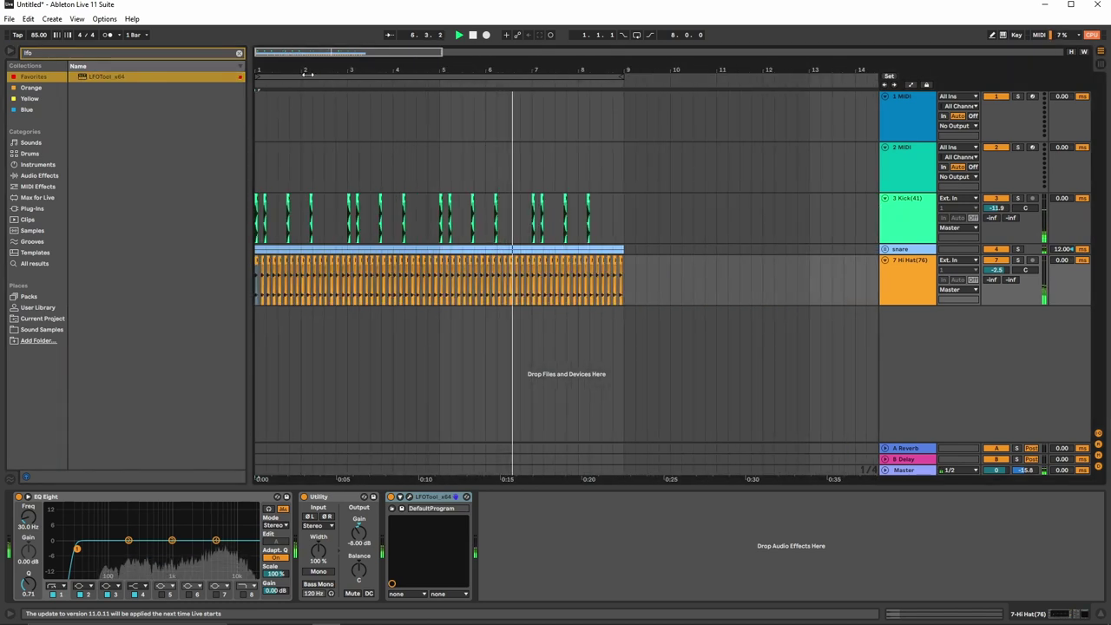
left_click(283, 145)
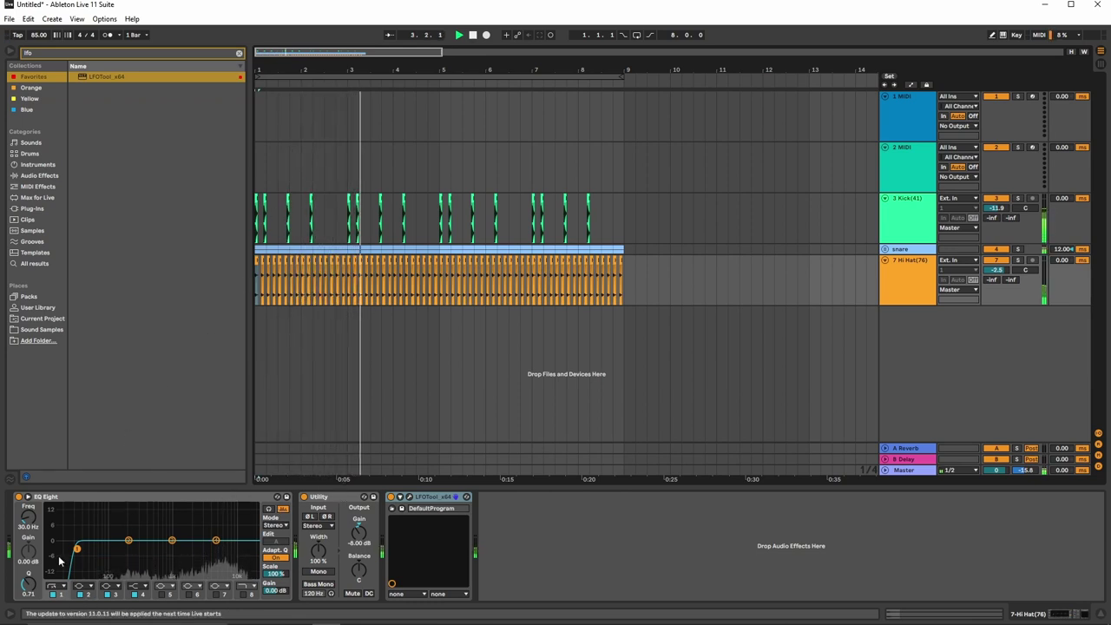
left_click_drag(76, 549, 157, 552)
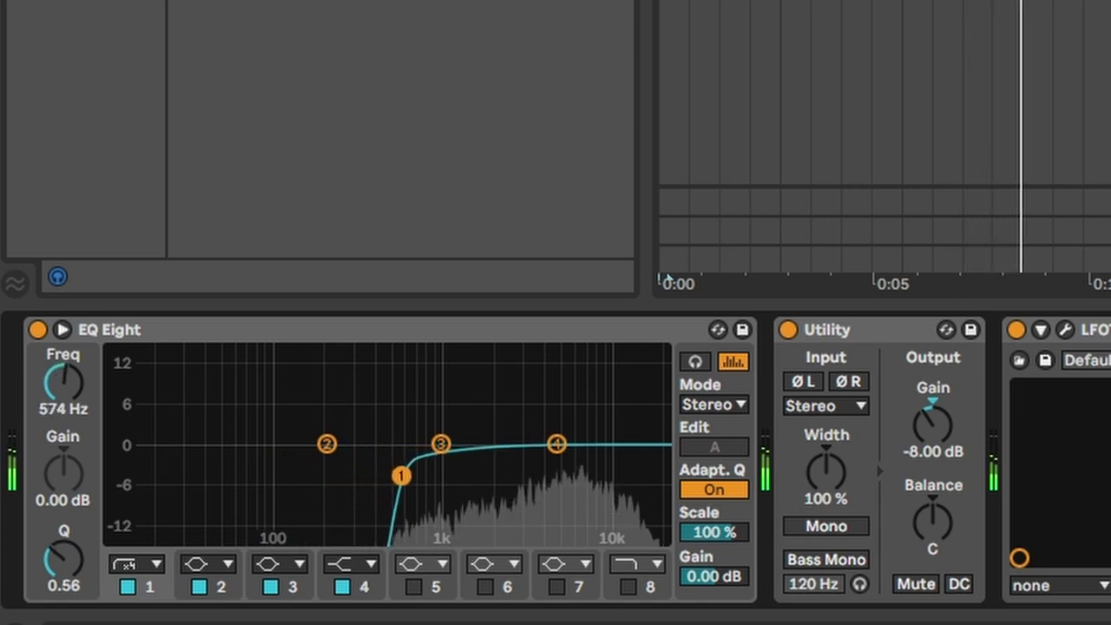
mouse_move(401, 476)
left_mouse_down()
mouse_move(355, 473)
mouse_move(411, 478)
left_mouse_up()
left_click(625, 587)
left_click_drag(650, 465, 580, 480)
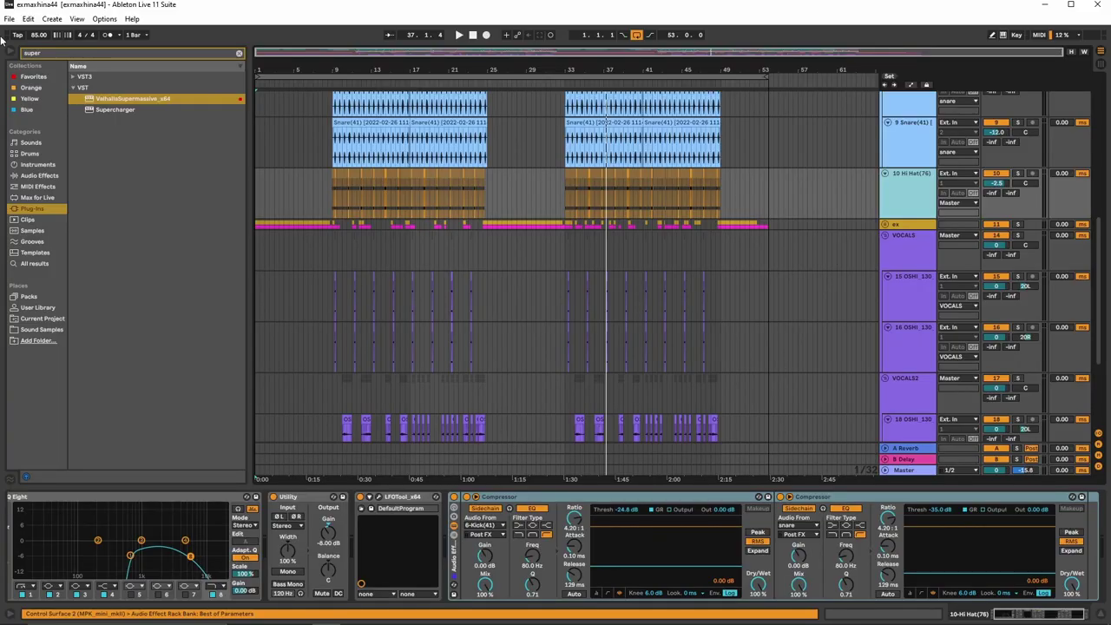
Step: Load ValhallaSupermassive_x64 onto the Hi Hat(76) track and start playback just before bar 9
double_click(126, 98)
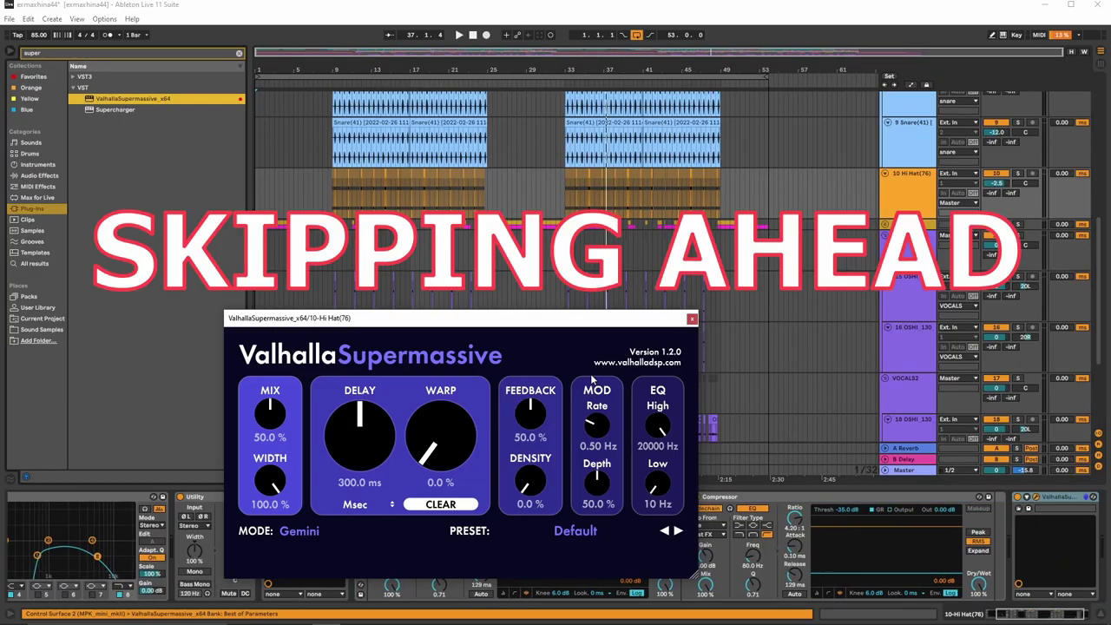
left_click_drag(321, 71, 371, 203)
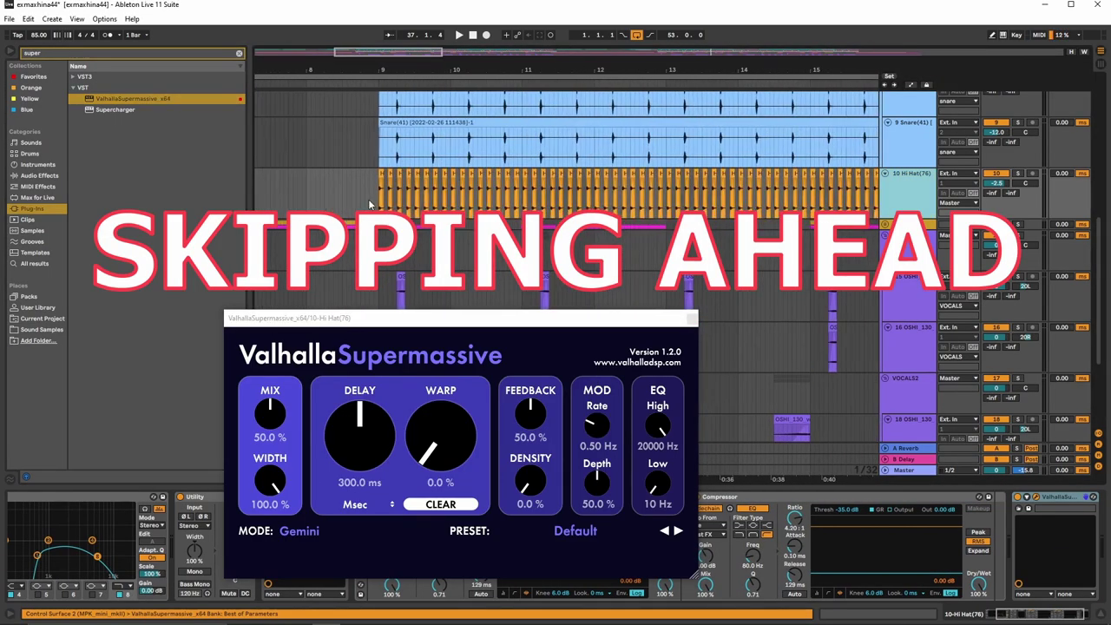
left_click(369, 203)
key("space")
Step: Adjust Supermassive's delay time to 1160 ms and its Warp to 82.8% while listening to the hi-hats
left_click_drag(356, 421, 357, 382)
left_click_drag(441, 434, 438, 328)
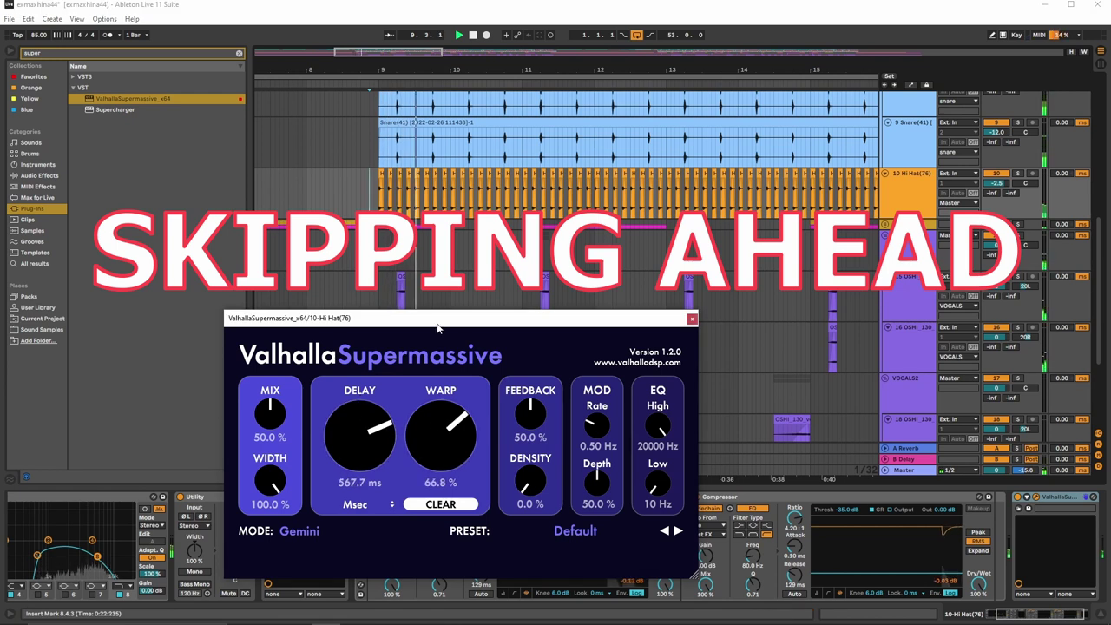
left_click_drag(441, 430, 440, 412)
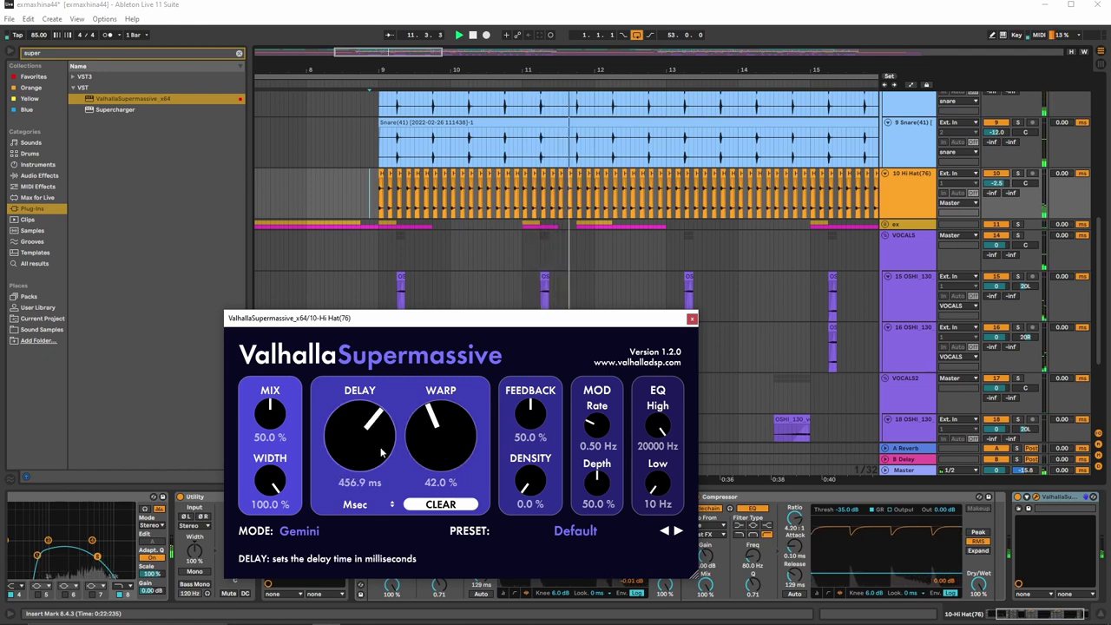
left_click_drag(441, 434, 443, 395)
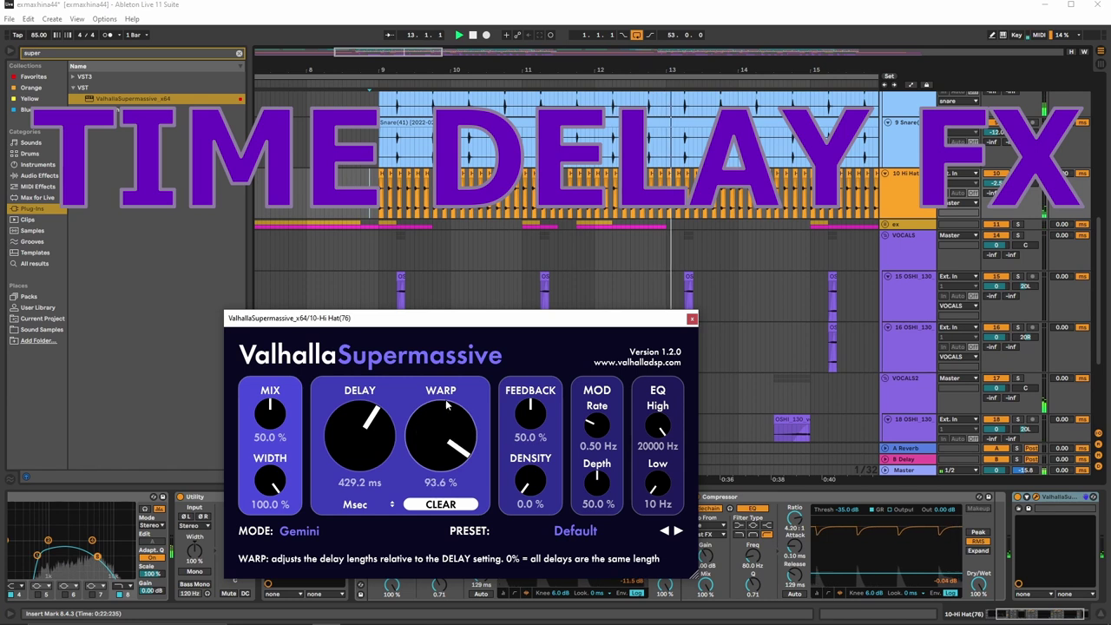
left_click_drag(369, 416, 388, 370)
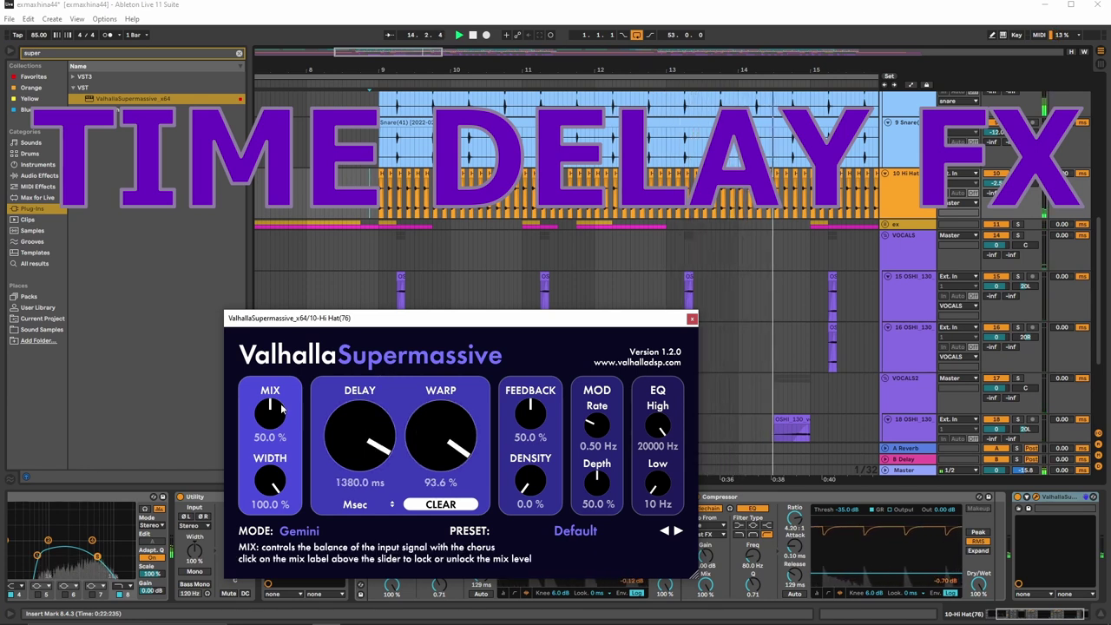
left_click_drag(372, 425, 433, 465)
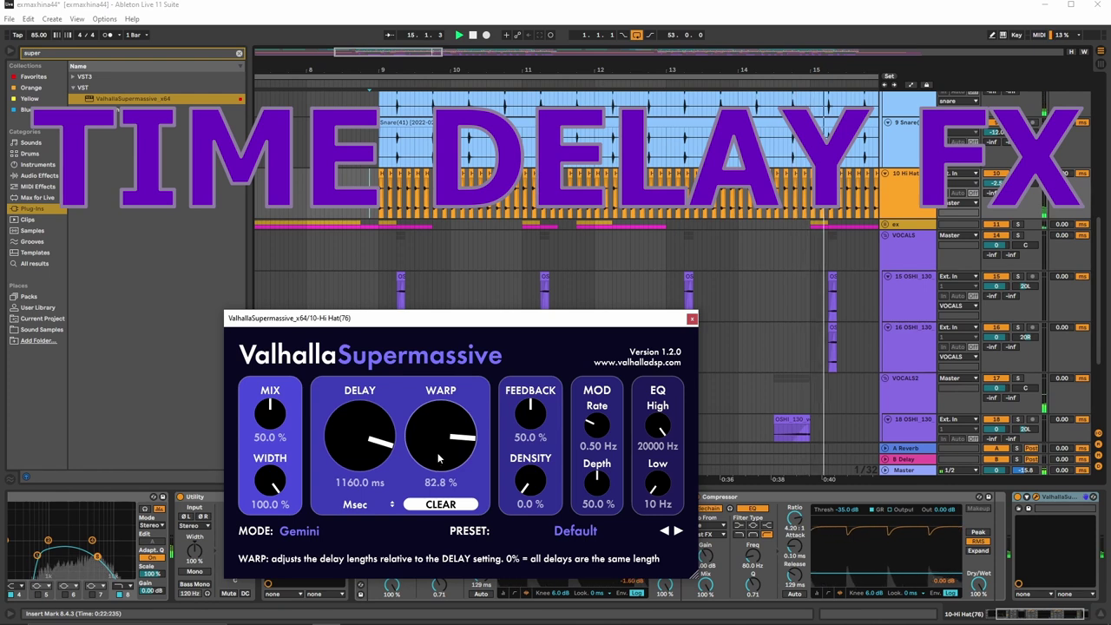
Step: Set Supermassive's Mix to 0% and show the hi-hat track's Mix automation, playing from just before bar 9
left_click_drag(269, 415, 269, 460)
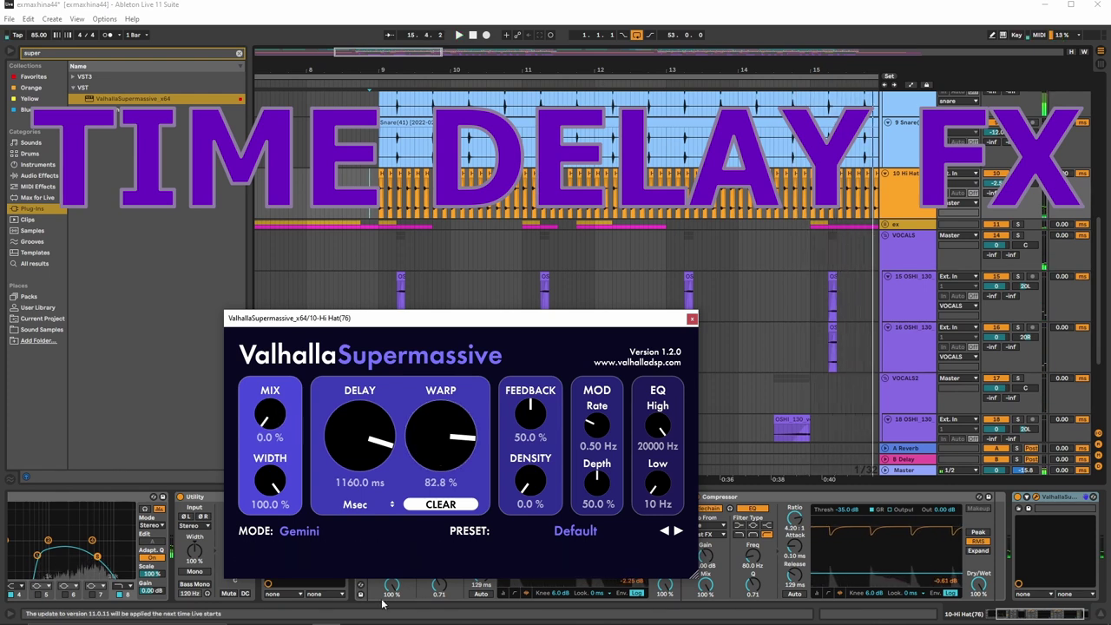
key("a")
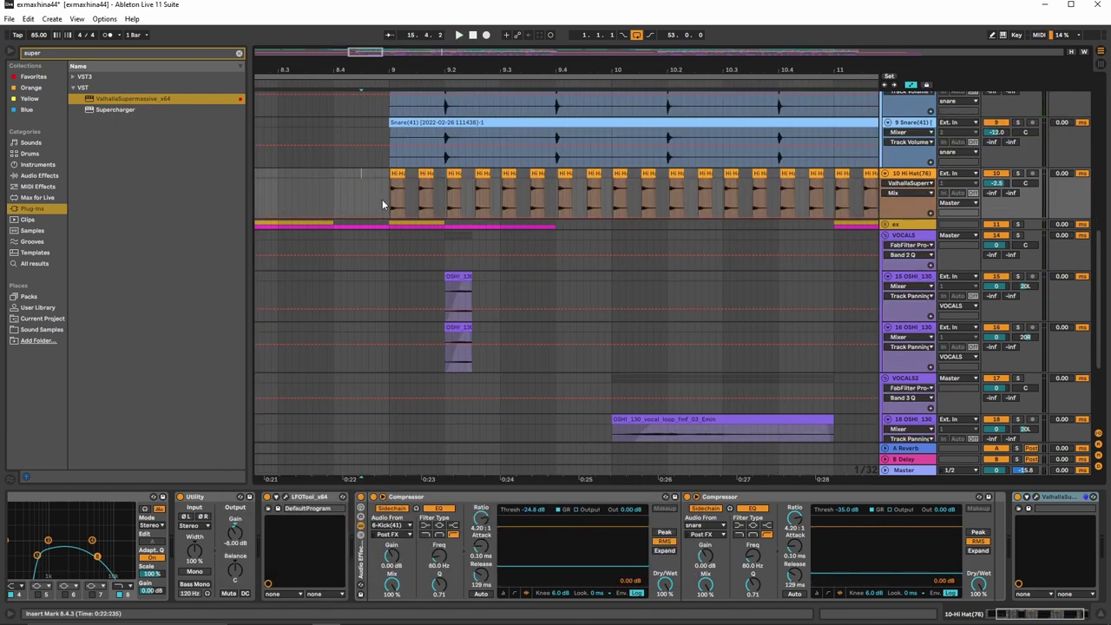
key("space")
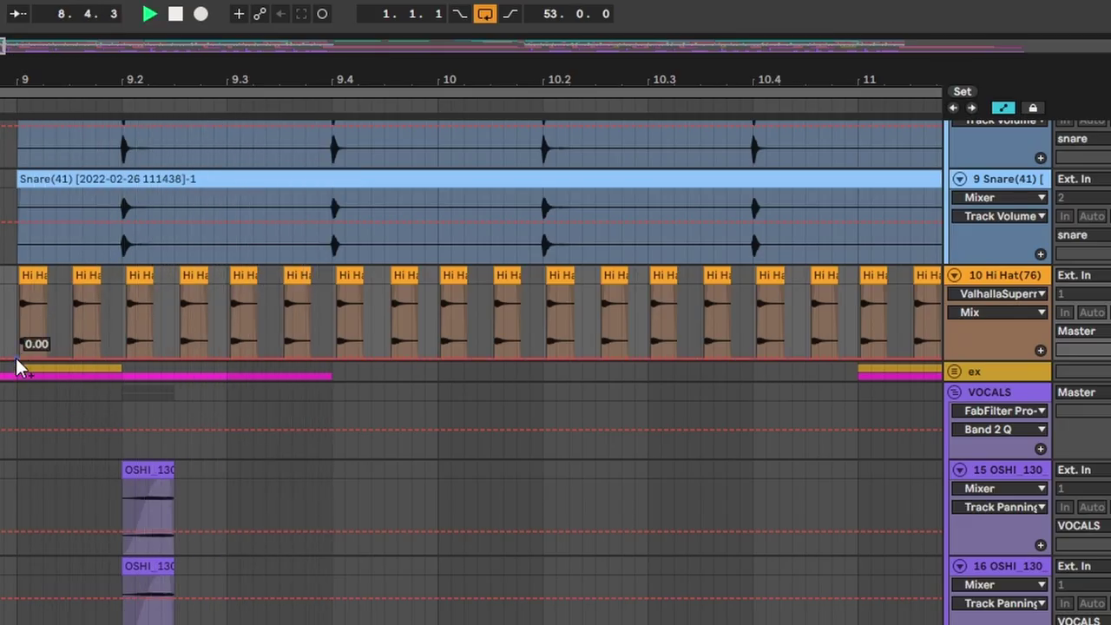
Step: Draw Mix automation on the hi-hat track rising from zero at bar 9 to a peak just before 9.2, then falling to zero at bar 10
left_click(81, 347)
left_click_drag(82, 347, 108, 325)
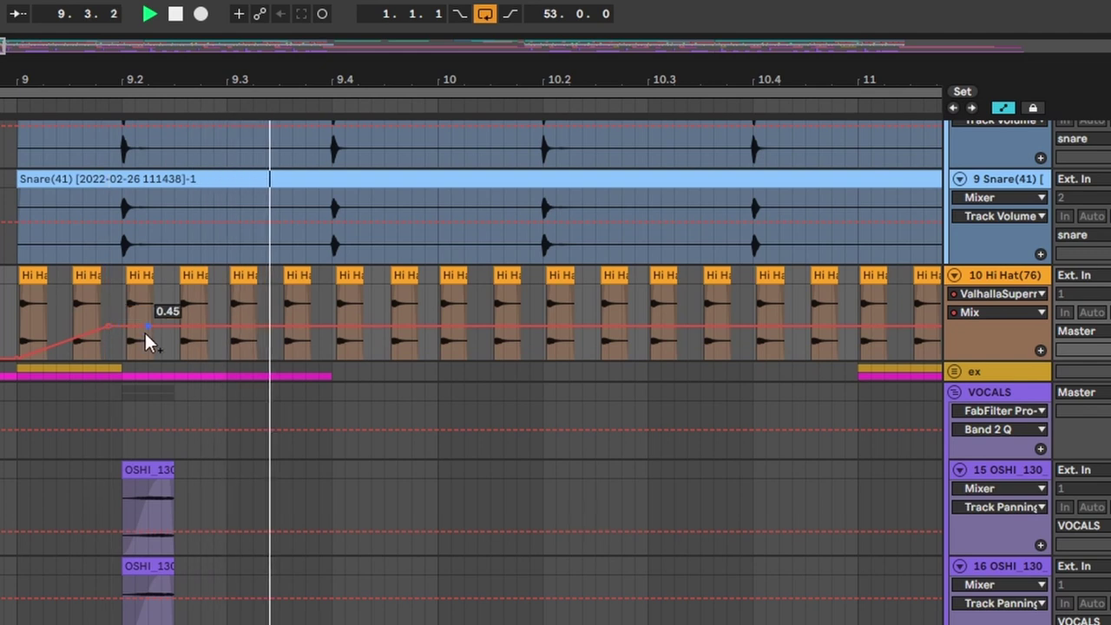
left_click_drag(265, 326, 319, 358)
key("space")
key("space")
key("space")
key("space")
left_click_drag(108, 325, 107, 333)
key("space")
key("space")
left_click_drag(318, 357, 438, 358)
left_click(19, 334)
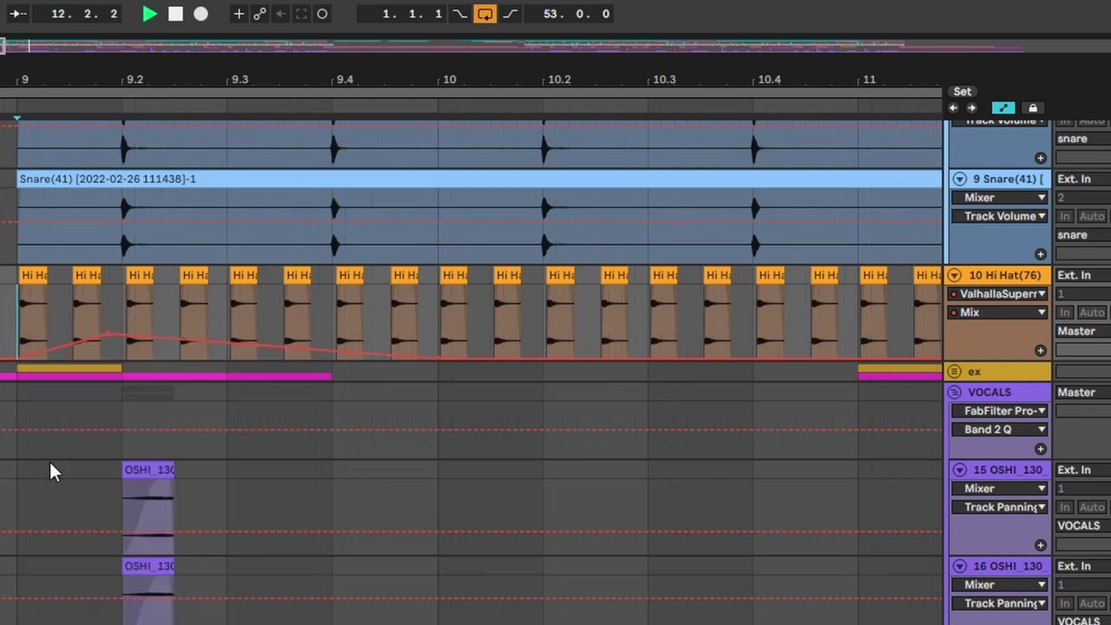
Step: Duplicate bar 9 of the hi-hat track, including its Mix automation, into bar 10
left_click_drag(18, 333, 467, 348)
key("space")
key("space")
key("ctrl+d")
Step: Bend the Mix automation ramps in bars 9 and 10 into curves and make bar 10's fall steeper, checking by playback
left_click(19, 337)
left_click_drag(61, 345, 61, 355)
key("space")
key("space")
key("space")
key("space")
left_click_drag(228, 349, 171, 351)
key("space")
key("space")
left_click_drag(610, 335, 609, 354)
key("space")
key("space")
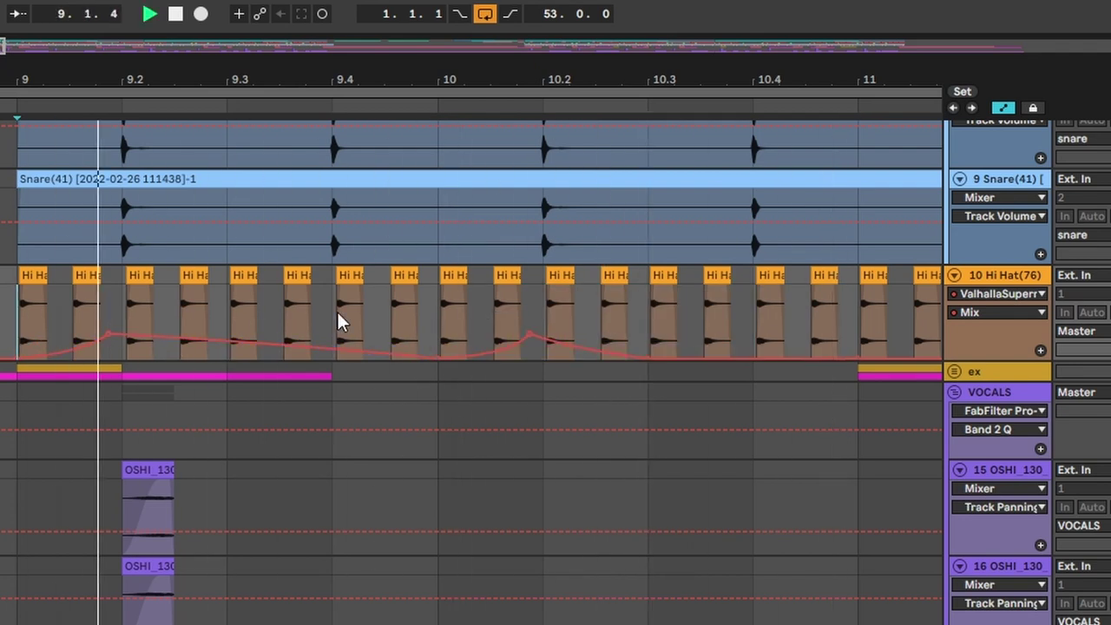
Step: Bring bar 9's Mix automation fall down to zero at 9.4 and listen to the result
left_click_drag(332, 348, 332, 358)
key("space")
key("space")
key("space")
key("space")
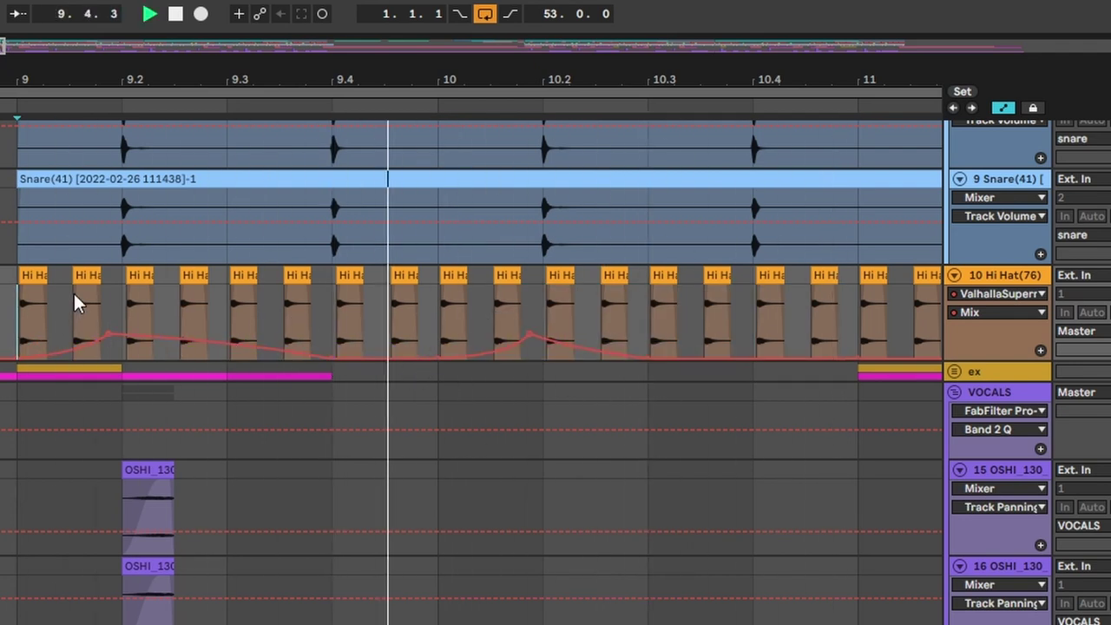
Step: Duplicate bars 9 and 10 of the hi-hat track, with their Mix automation, repeatedly up to bar 25
left_click_drag(721, 81, 437, 56)
key("space")
left_click_drag(26, 329, 516, 330)
key("ctrl+d")
left_click_drag(612, 82, 286, 60)
key("ctrl+d")
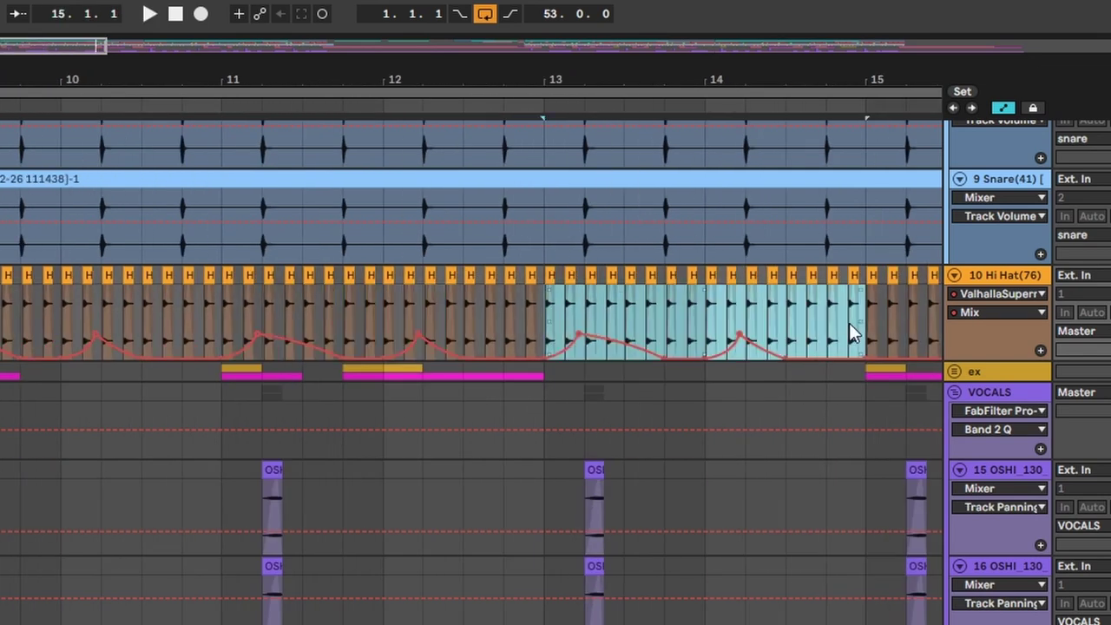
key("ctrl+d")
key("ctrl+d")
key("ctrl+d")
key("ctrl+d")
key("ctrl+d")
key("minus")
key("minus")
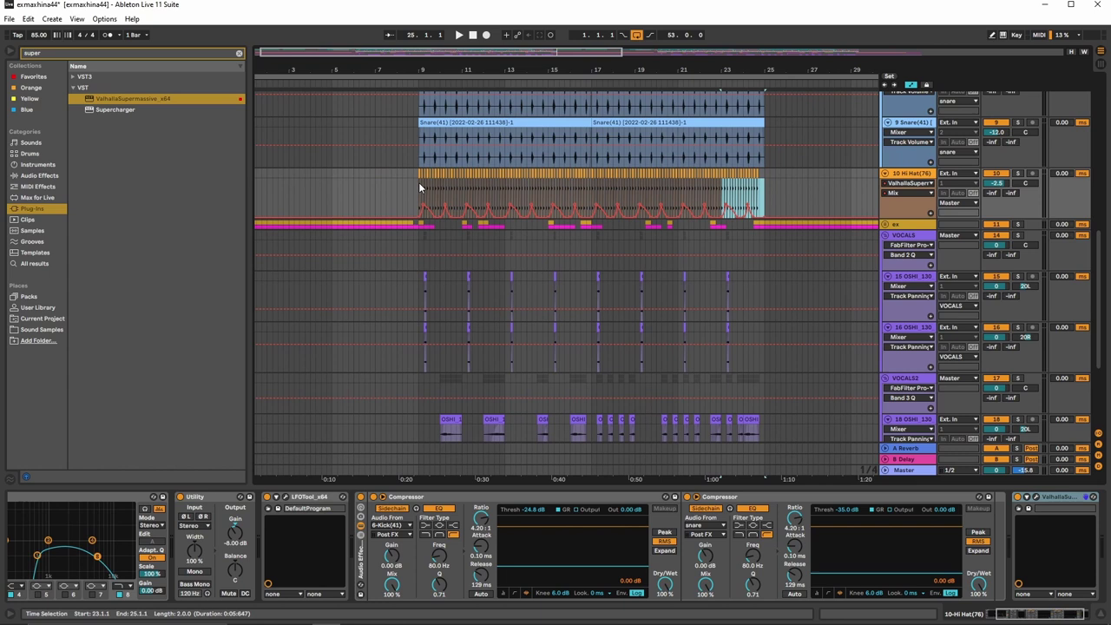
Step: Paste the hi-hat track's bars 9 to 25, including the Mix automation, at bar 33
left_click(418, 186, "shift")
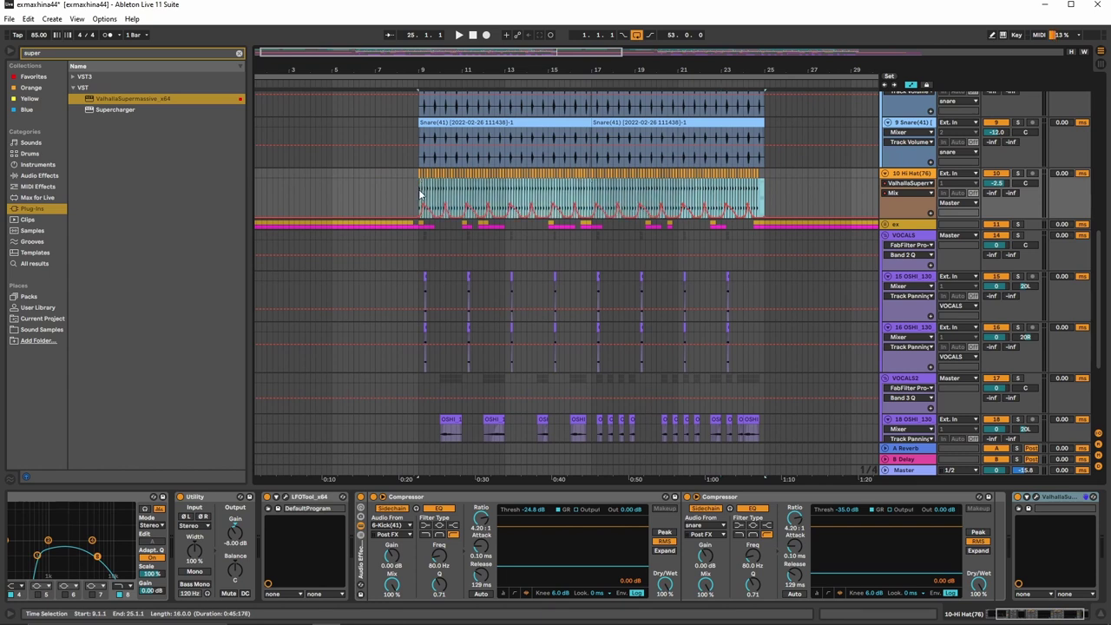
key("space")
scroll(564, 260, "right", 8)
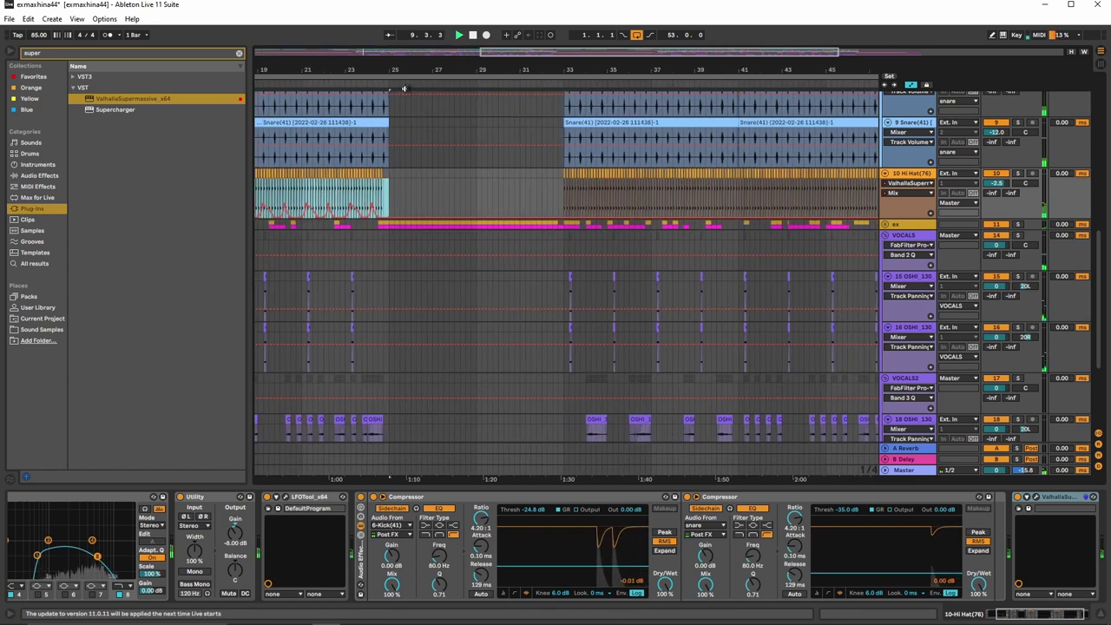
left_click(564, 204)
key("ctrl+v")
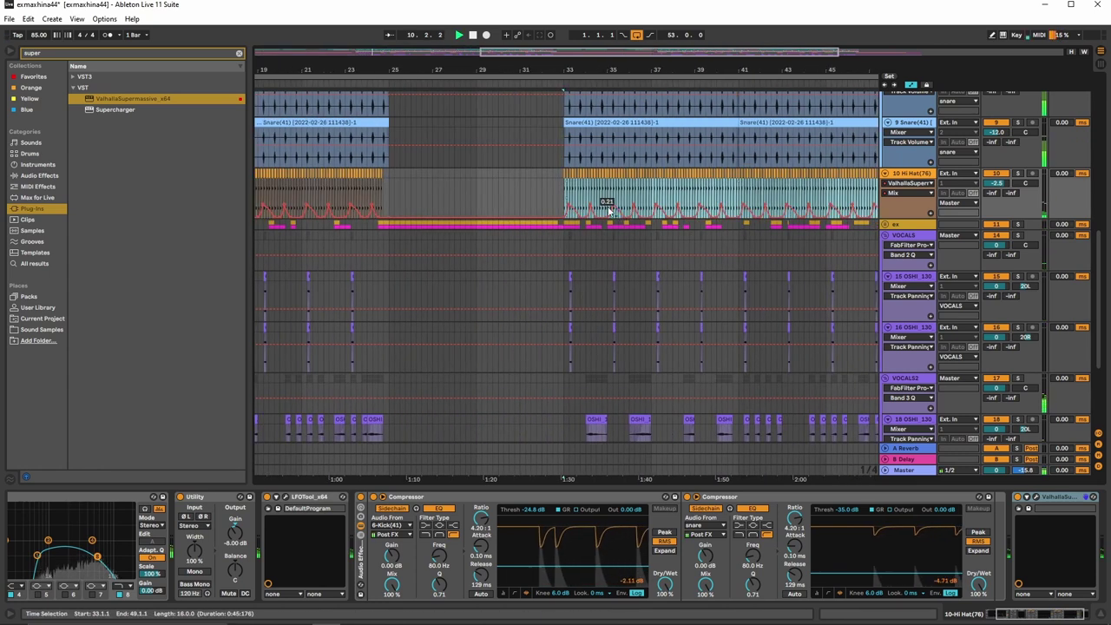
Step: Give the Supermassive Mix automation its own separate lane beneath the hi-hat track
left_click_drag(712, 71, 1014, 57)
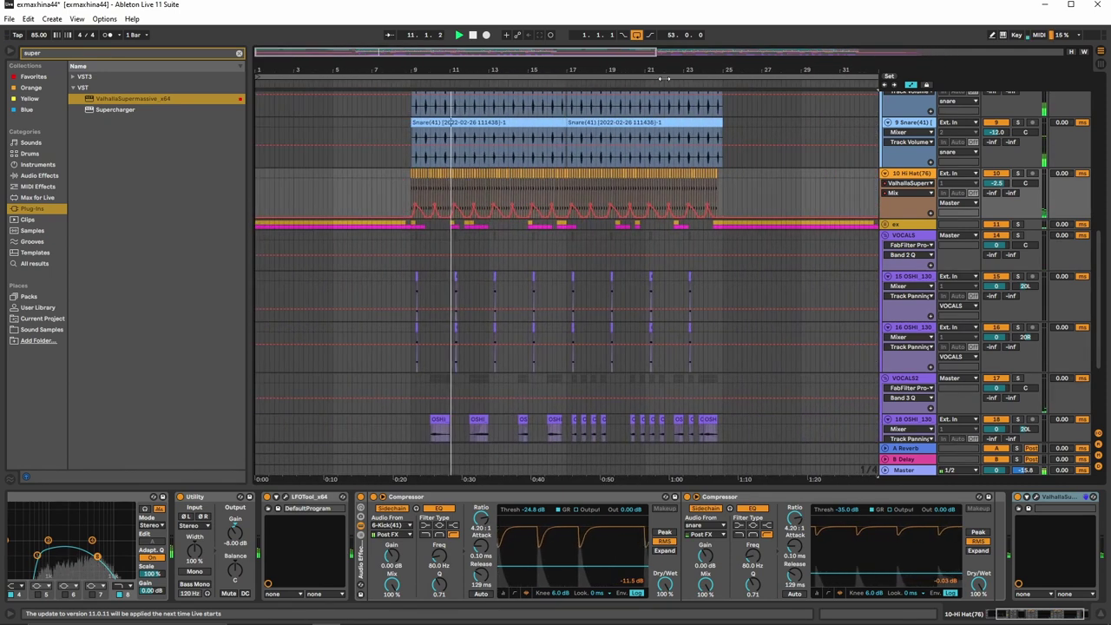
left_click_drag(465, 72, 468, 130)
left_click_drag(746, 87, 746, 92)
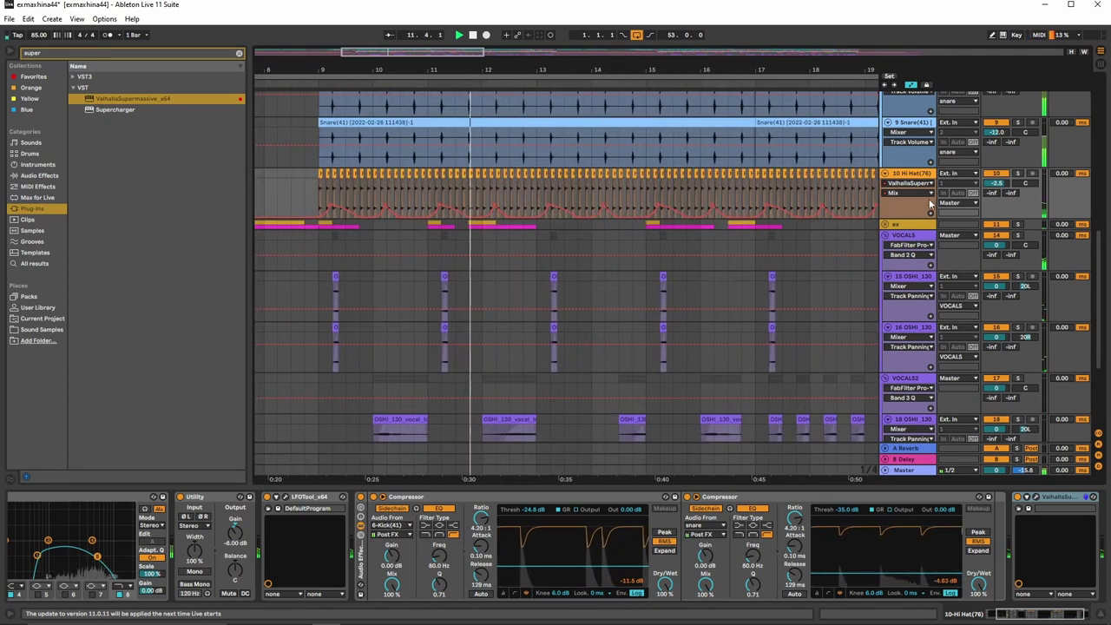
left_click(907, 193)
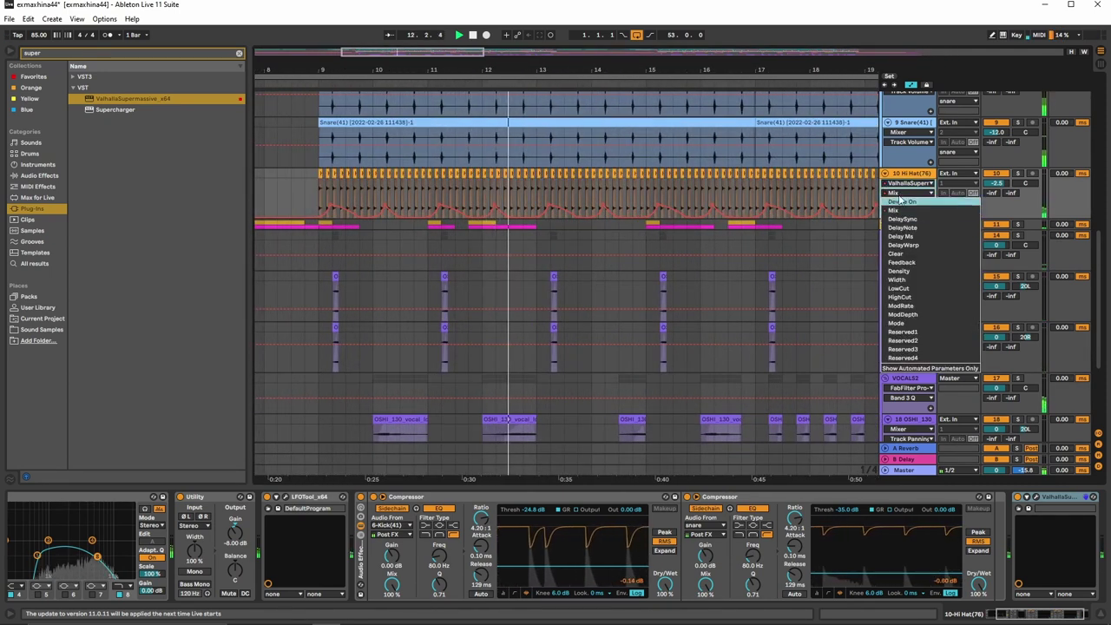
left_click(903, 211)
left_click(930, 212)
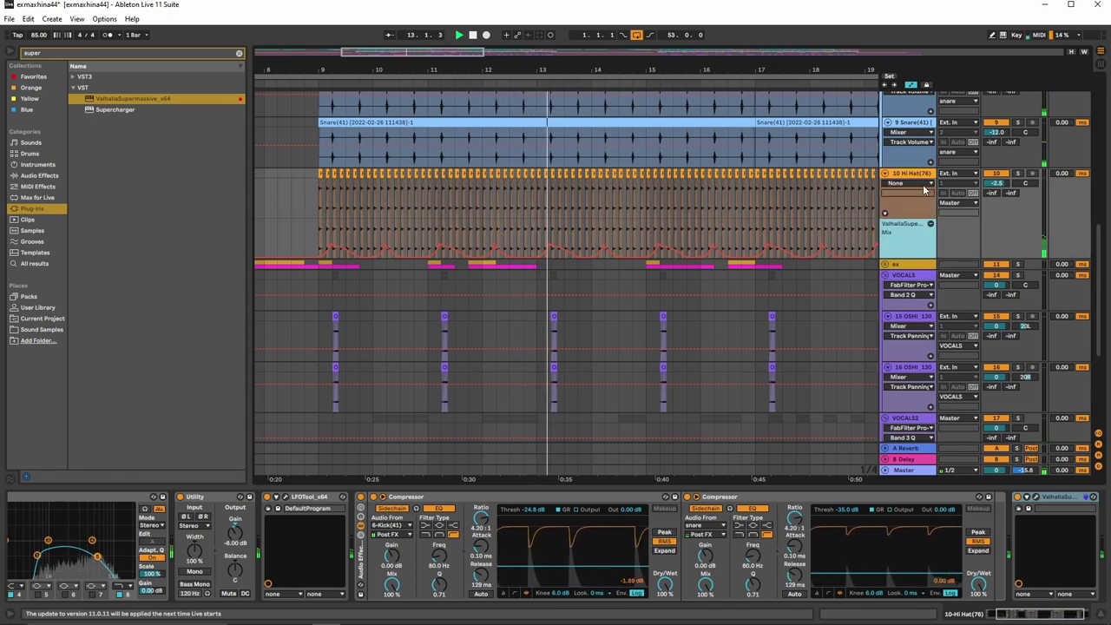
Step: Show the ValhallaSupermassive DelayWarp automation on the hi-hat's main lane
left_click(907, 183)
left_click(912, 199)
left_click(912, 198)
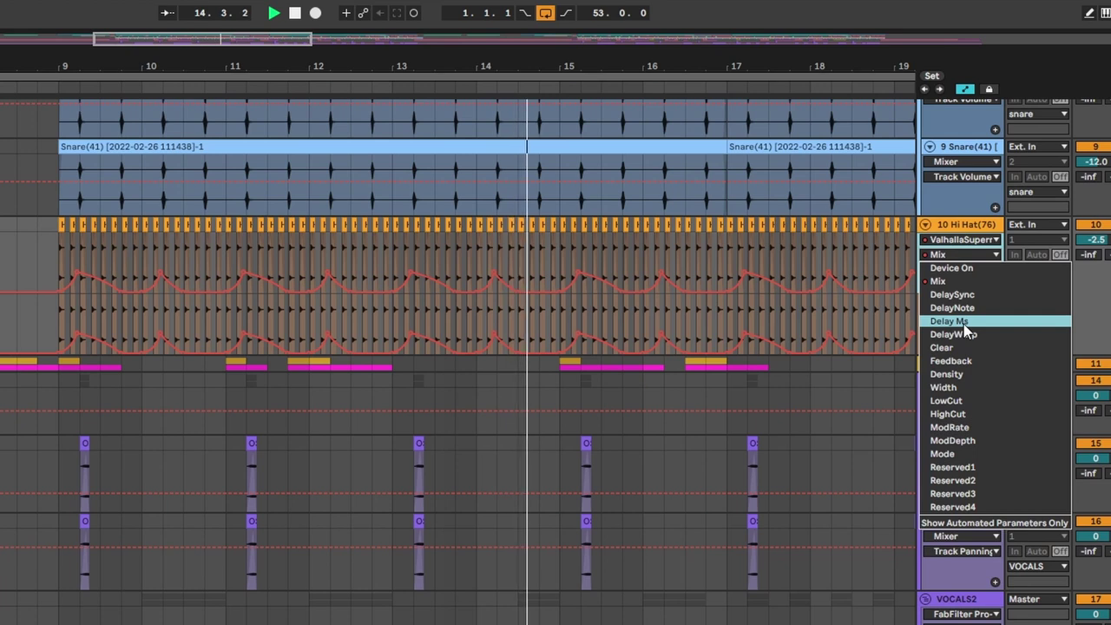
left_click(964, 334)
Step: Set the arrangement's fixed grid to 1/16 for editing the hi-hat automation around bar 9
left_click_drag(69, 66, 69, 87)
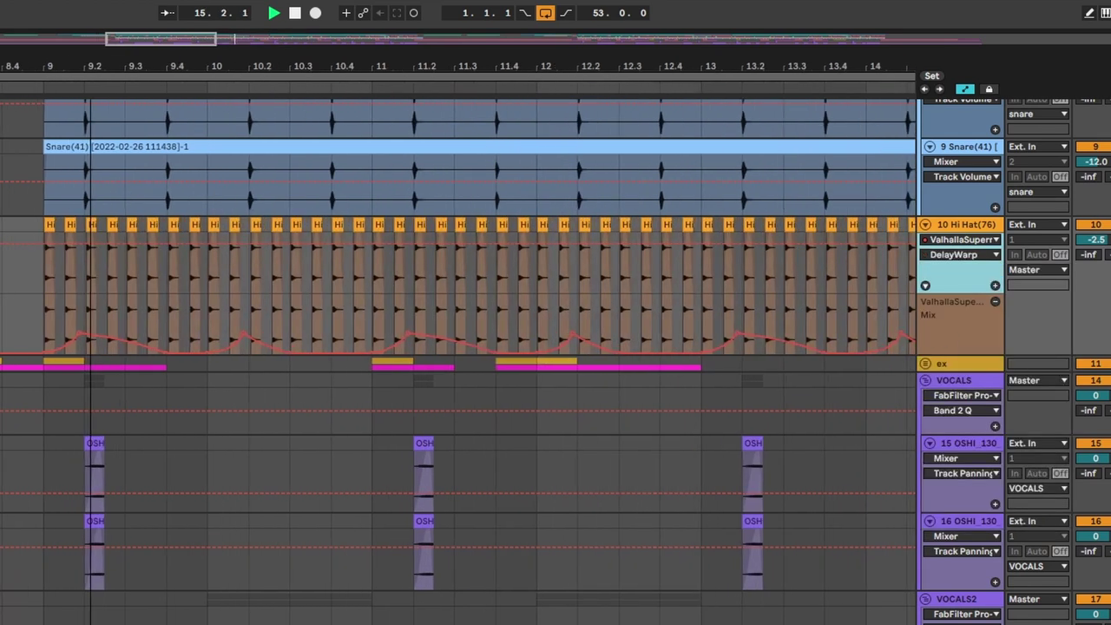
left_click(41, 278)
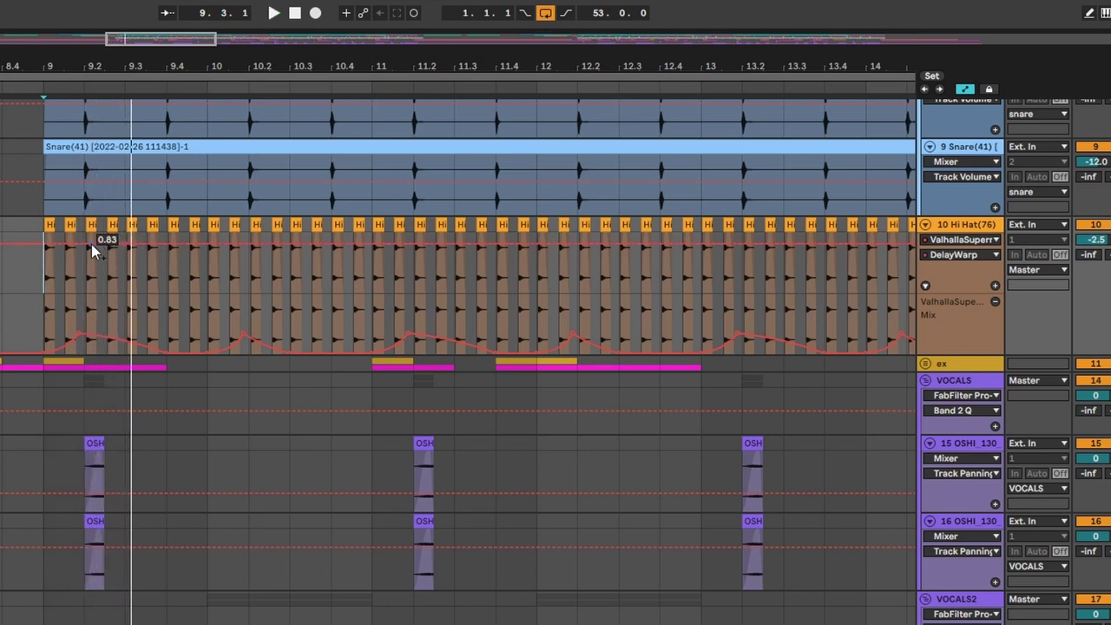
left_click_drag(113, 73, 234, 148)
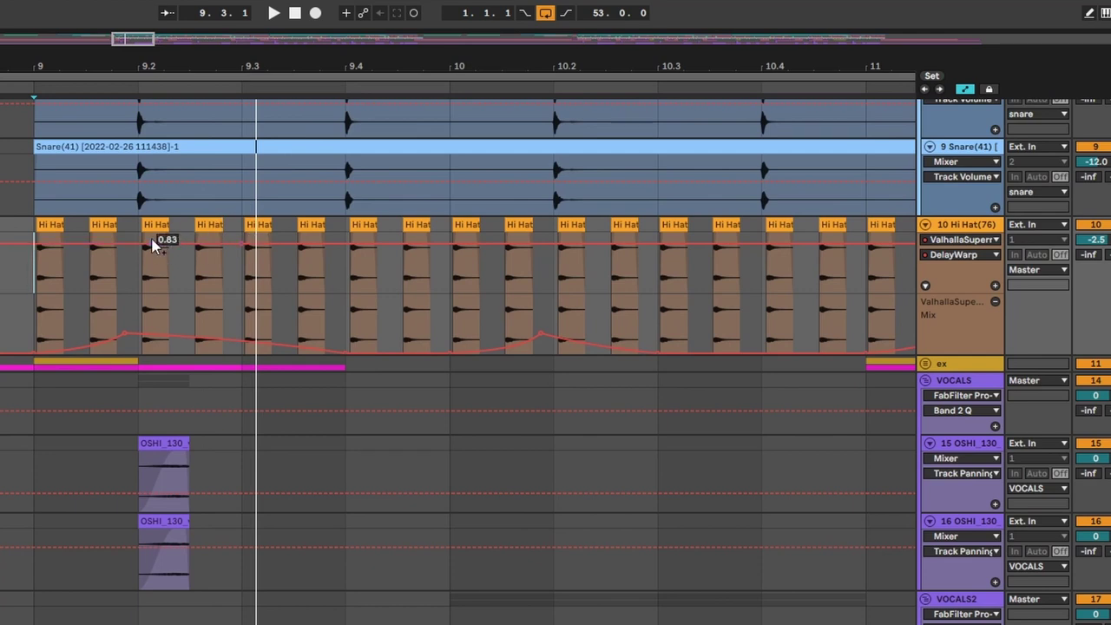
right_click(221, 308)
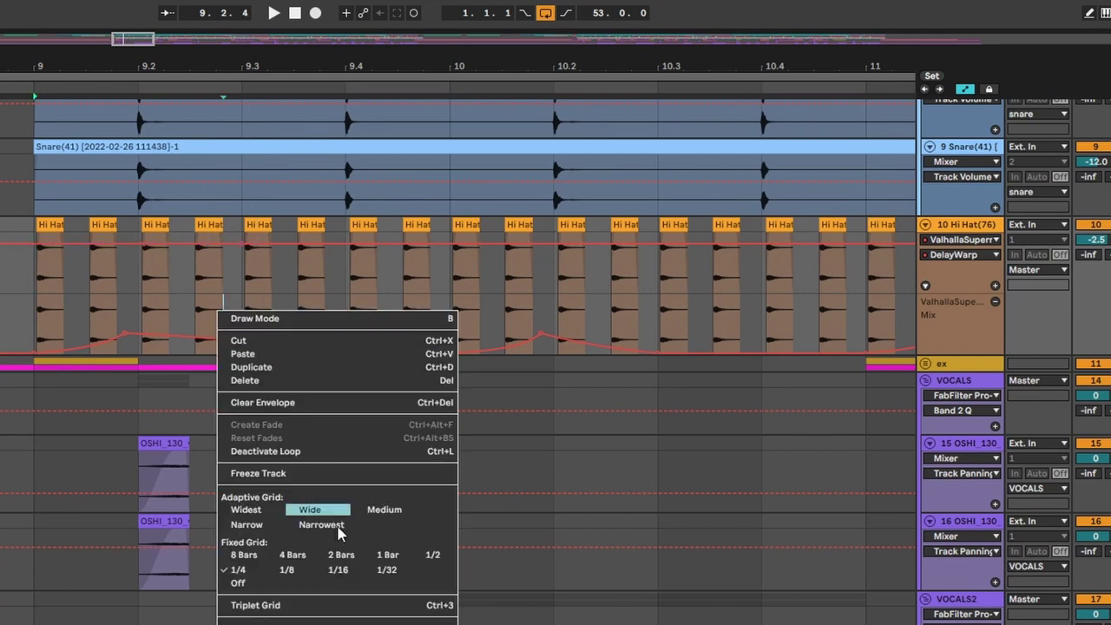
left_click(322, 570)
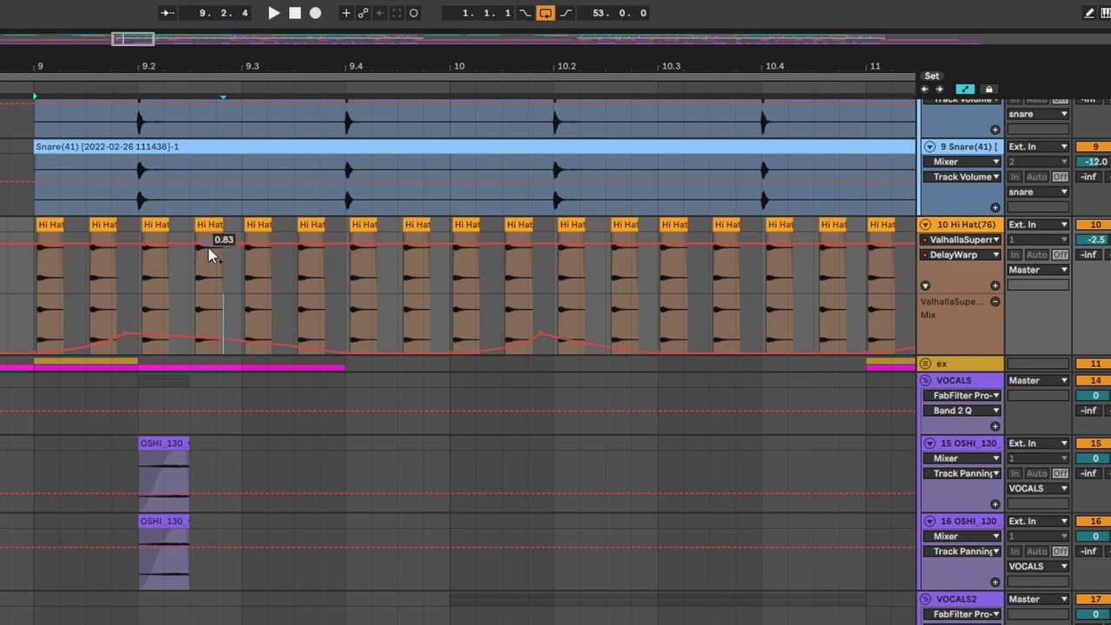
Step: Shape a curved DelayWarp automation dip in bar 9, with its low point at 9.3 and recovery at 9.4, checking by playback
left_click_drag(190, 244, 189, 263)
key("space")
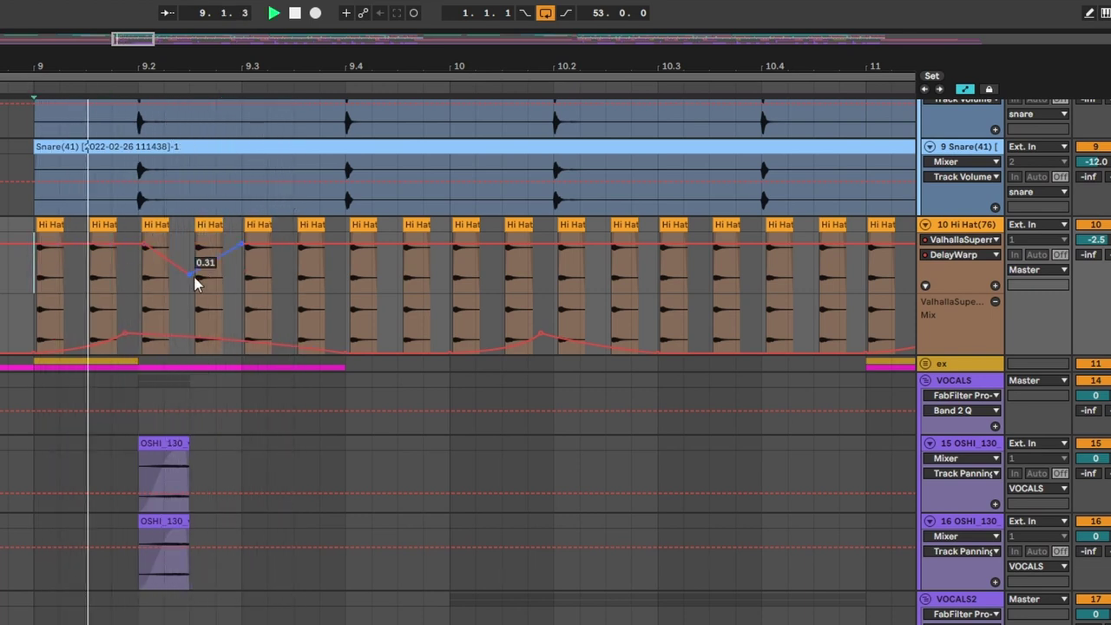
left_click_drag(190, 275, 248, 296)
key("space")
left_click_drag(269, 250, 337, 272)
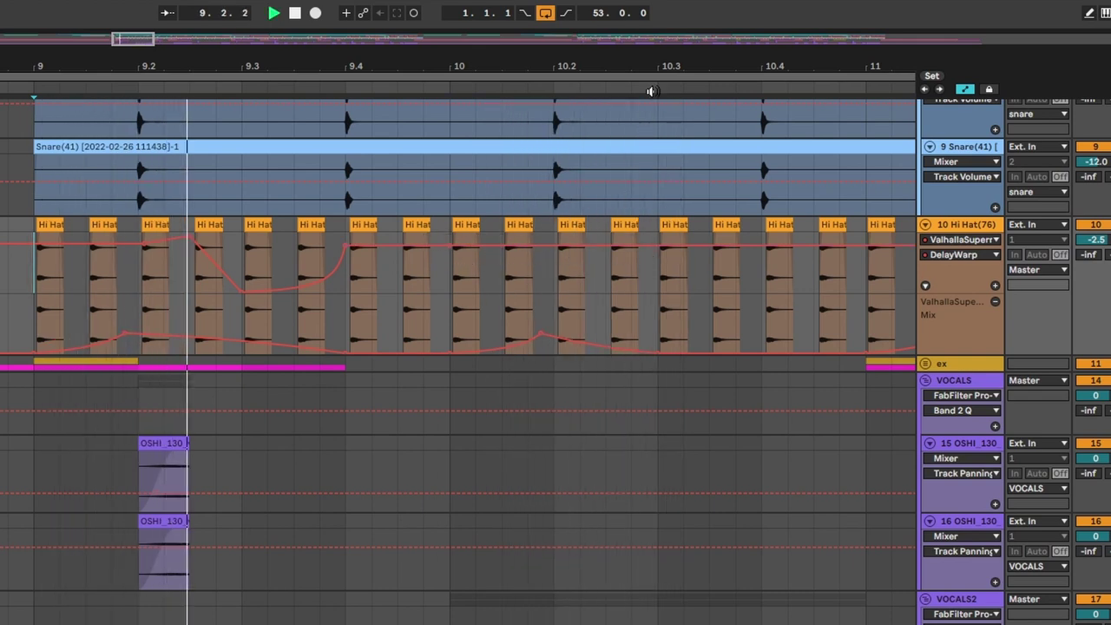
Step: Draw a DelayWarp automation dip between 11.3 and 11.4 and a small rise between 12.2 and 12.3
left_click_drag(664, 62, 17, 67)
scroll(224, 203, "right", 2)
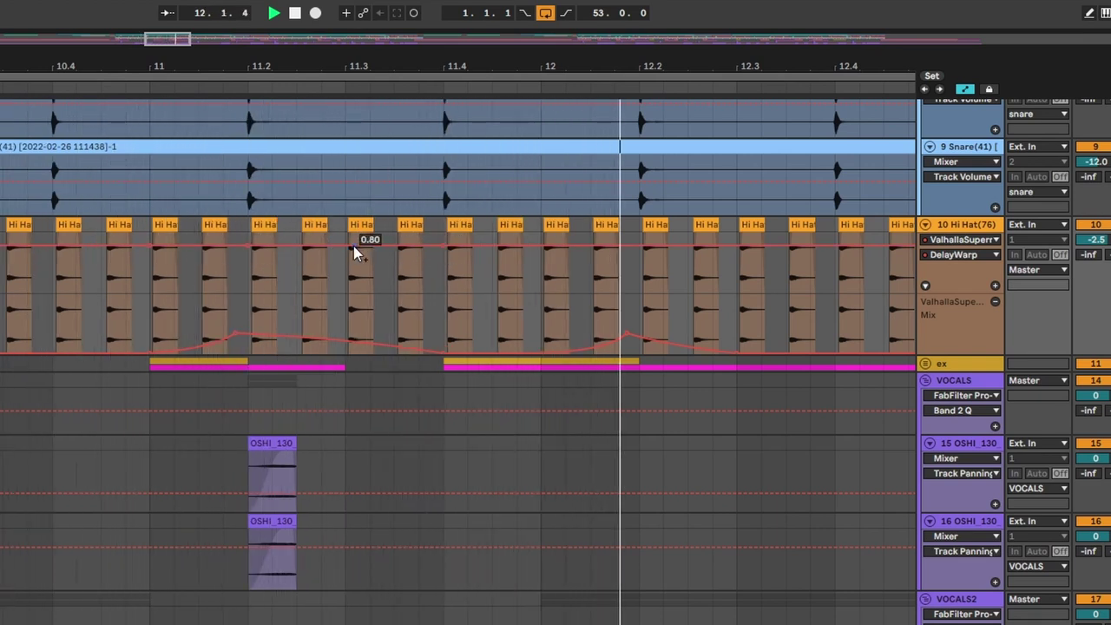
left_click_drag(384, 247, 383, 289)
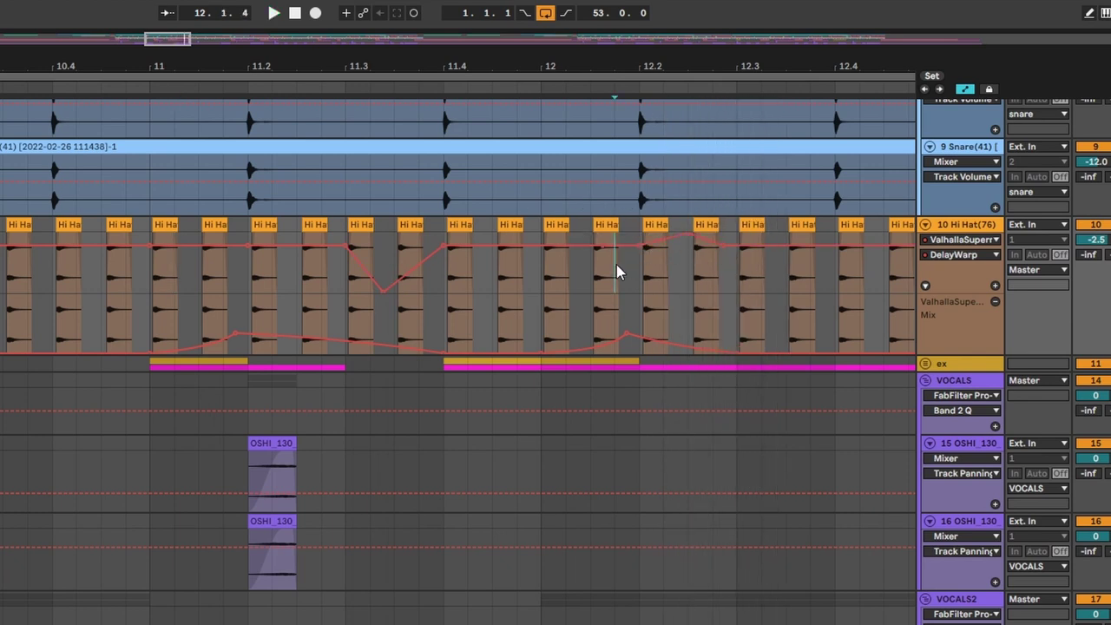
left_click(568, 268)
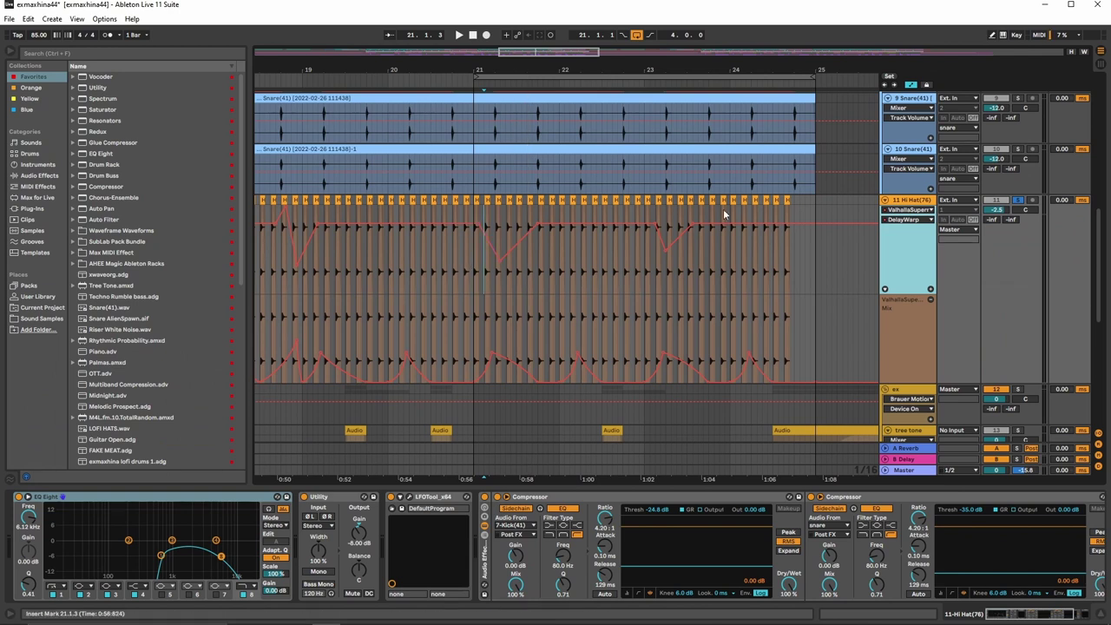
Step: Listen to the soloed hi-hat with its automation from bar 21 and turn off its solo
left_click(467, 263)
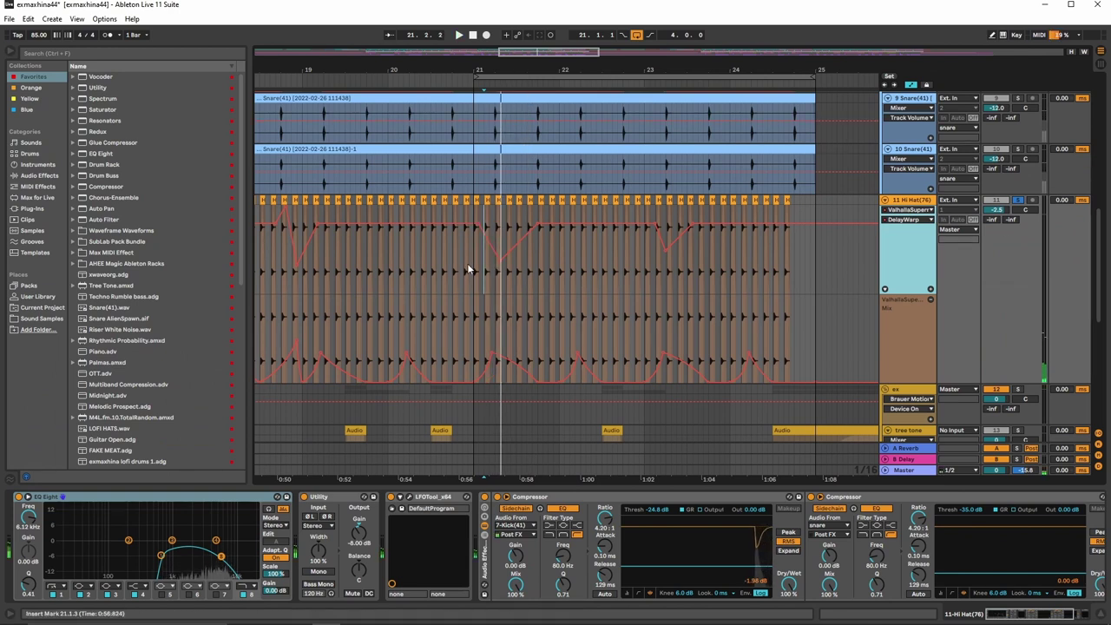
key("space")
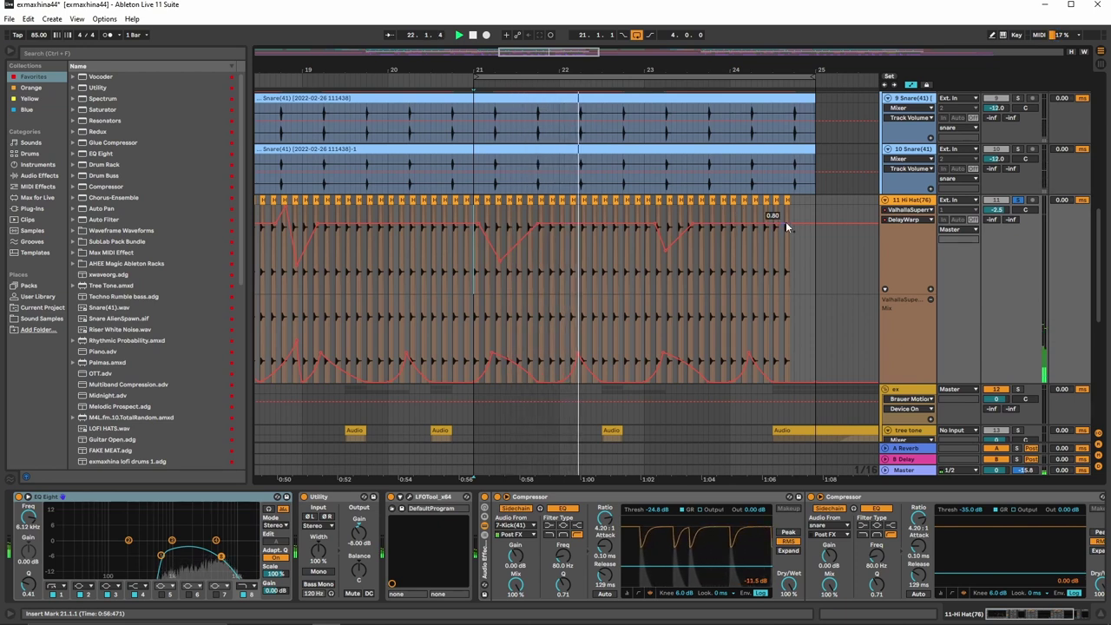
left_click(1017, 200)
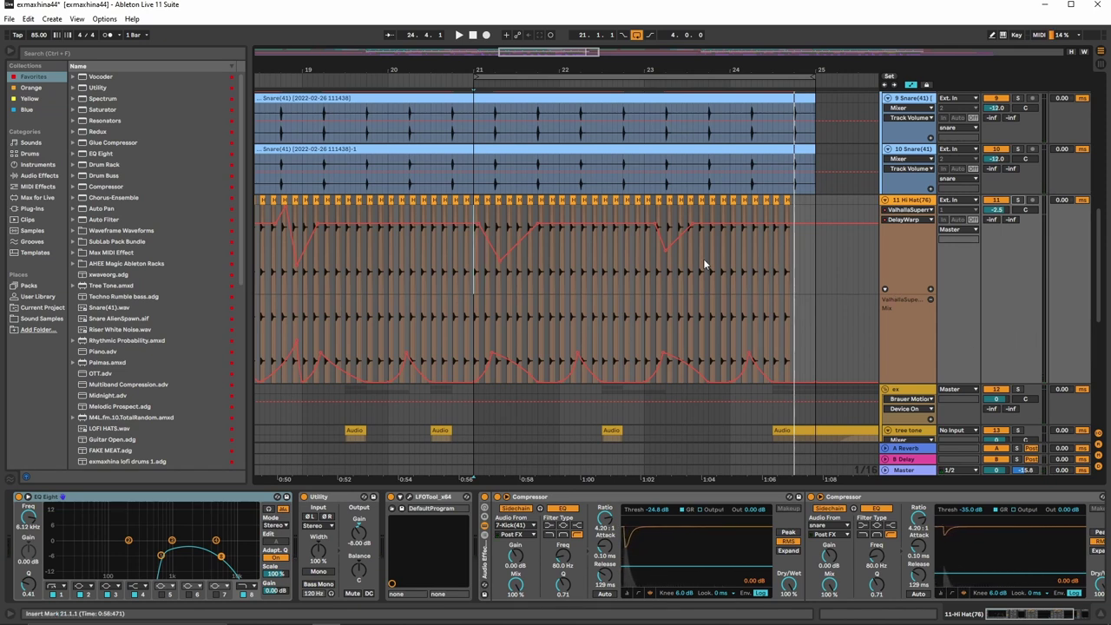
mouse_move(504, 113)
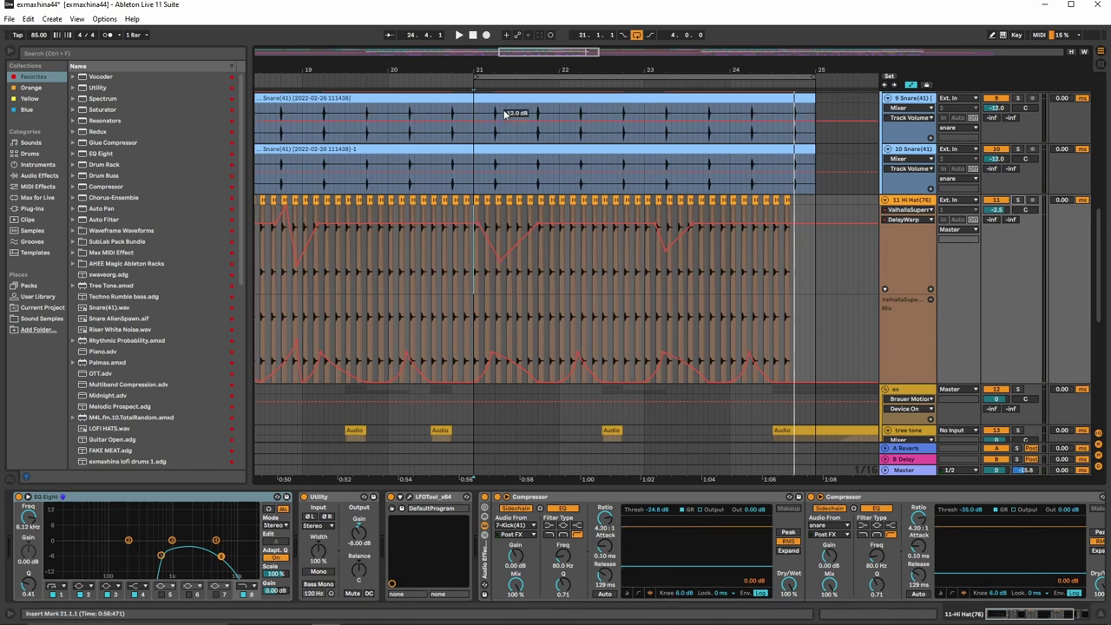